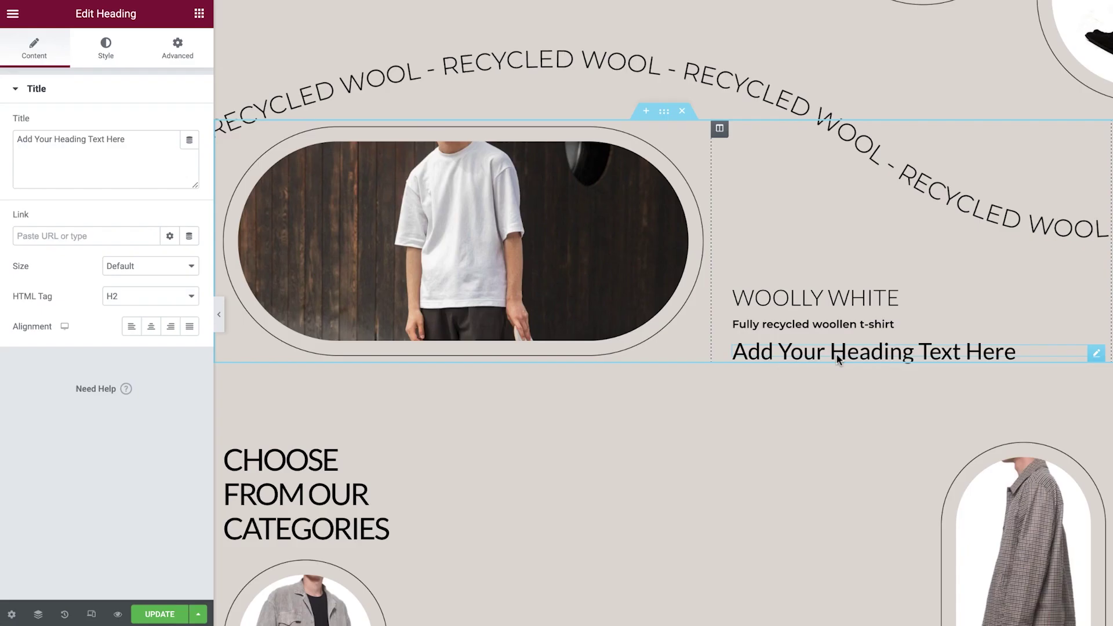
Step: Bring up dynamic data options for the new heading's Title under the woollen t-shirt line
{"action": "left_click", "coordinate": [188, 141]}
Step: Enter 40 as the t-shirt's sale price and update the product
{"action": "scroll", "coordinate": [129, 296], "scroll_direction": "down", "scroll_amount": 5}
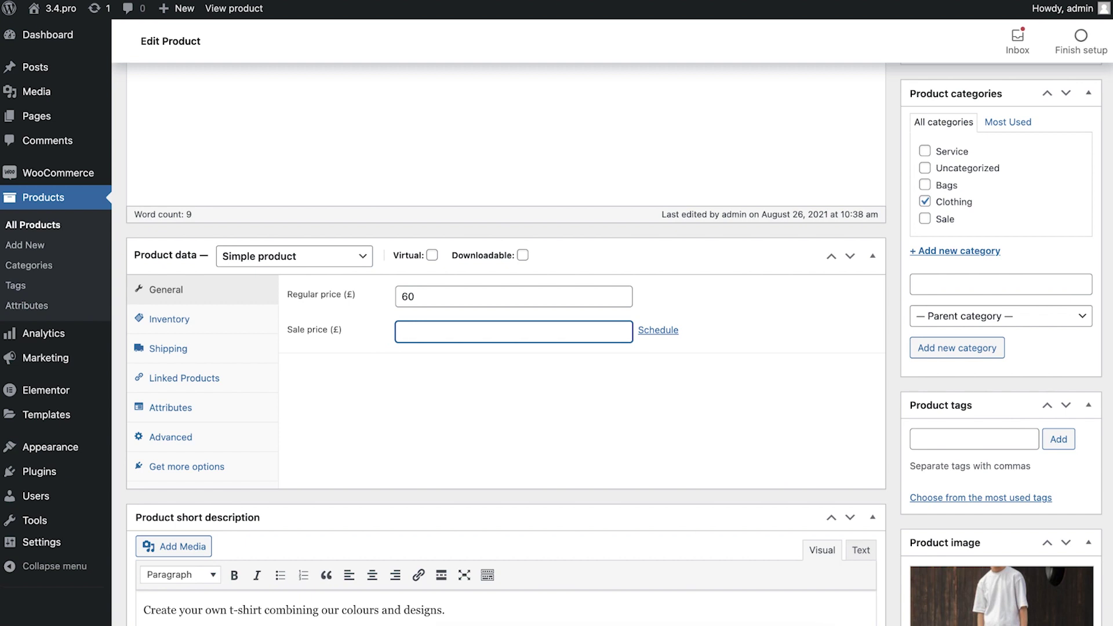
{"action": "type", "text": "40"}
{"action": "scroll", "coordinate": [701, 385], "scroll_direction": "up", "scroll_amount": 5}
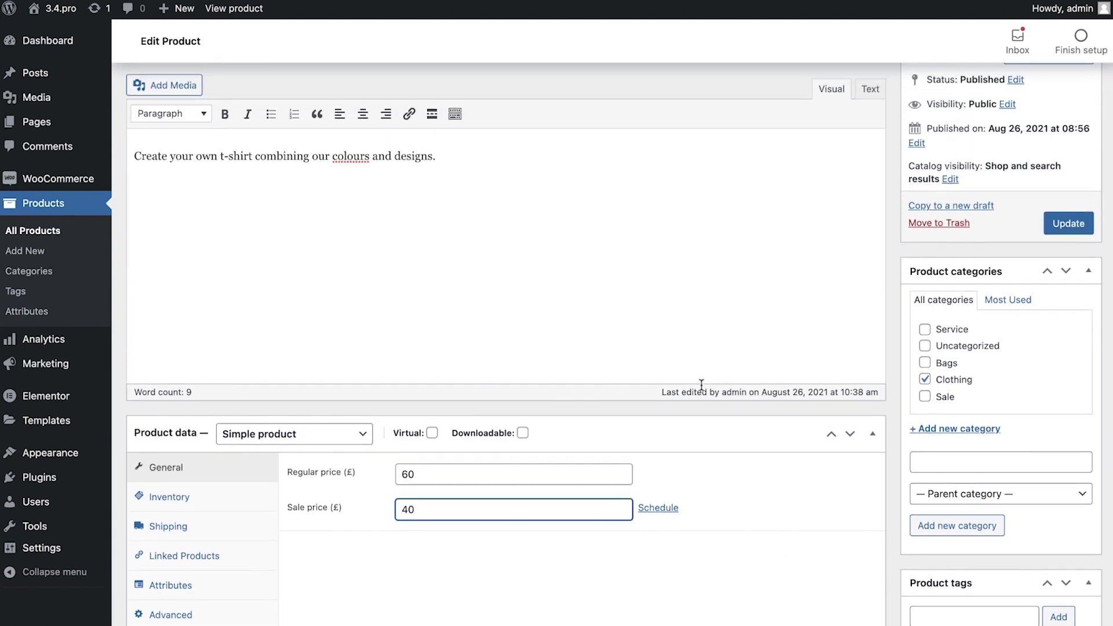
{"action": "left_click", "coordinate": [1051, 239]}
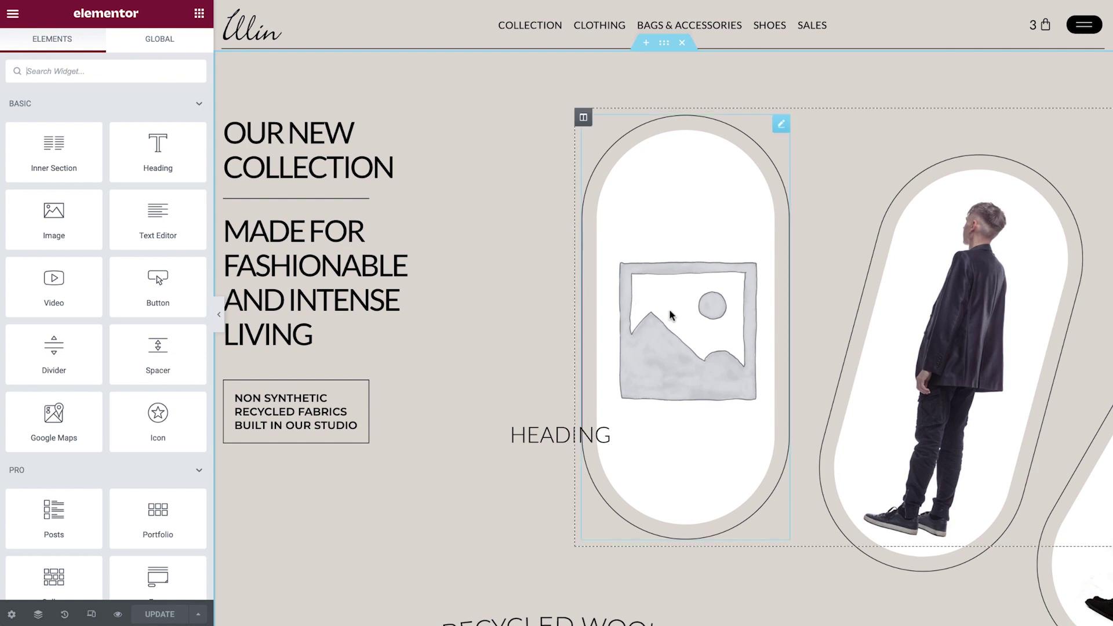
Step: Set the hero placeholder image to the dynamic Product Image of Hazel Lush
{"action": "left_click", "coordinate": [694, 311]}
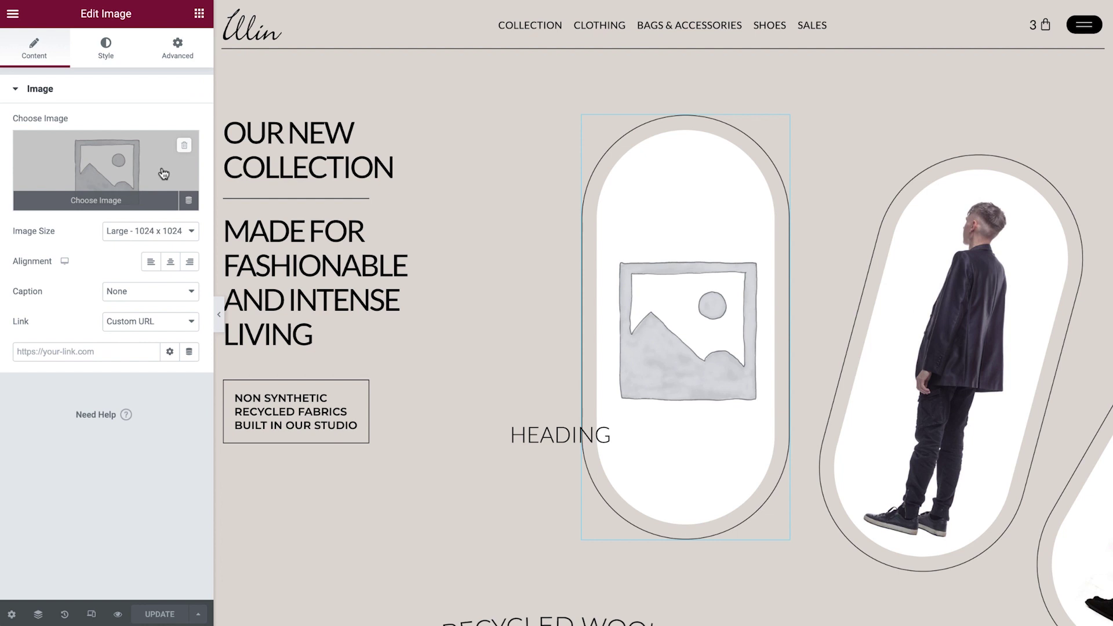
{"action": "left_click", "coordinate": [189, 204]}
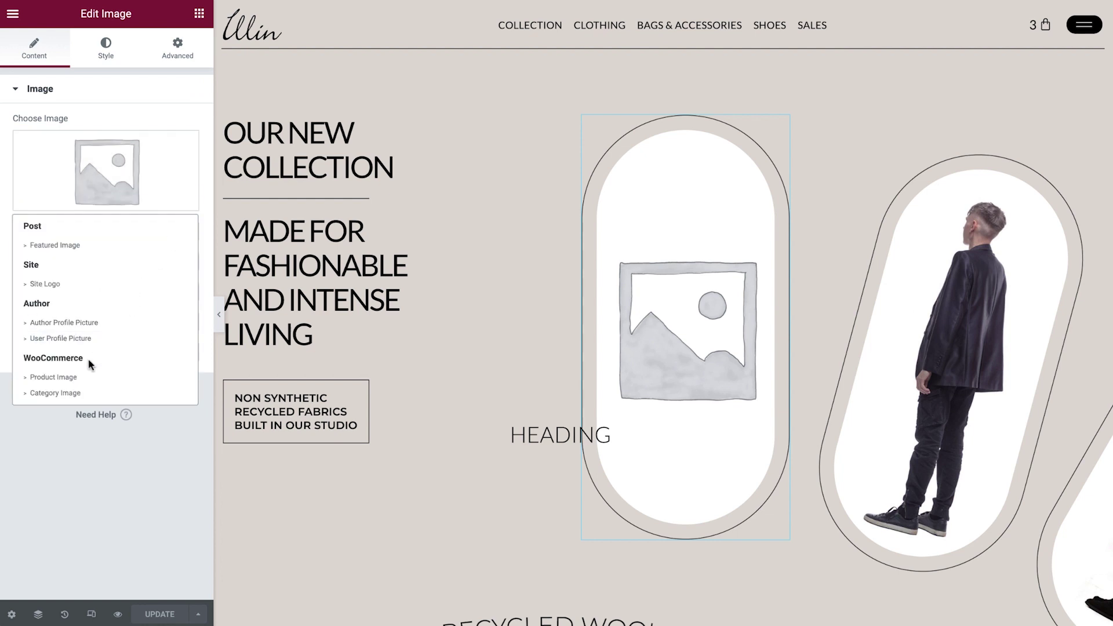
{"action": "left_click", "coordinate": [77, 378]}
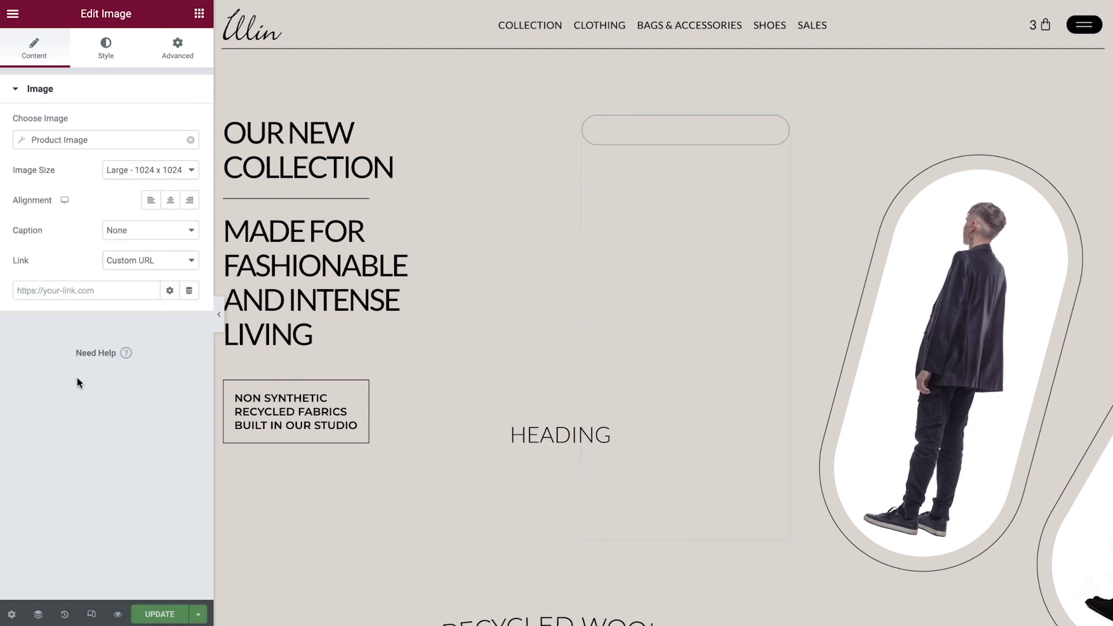
{"action": "left_click", "coordinate": [17, 142]}
{"action": "left_click", "coordinate": [84, 219]}
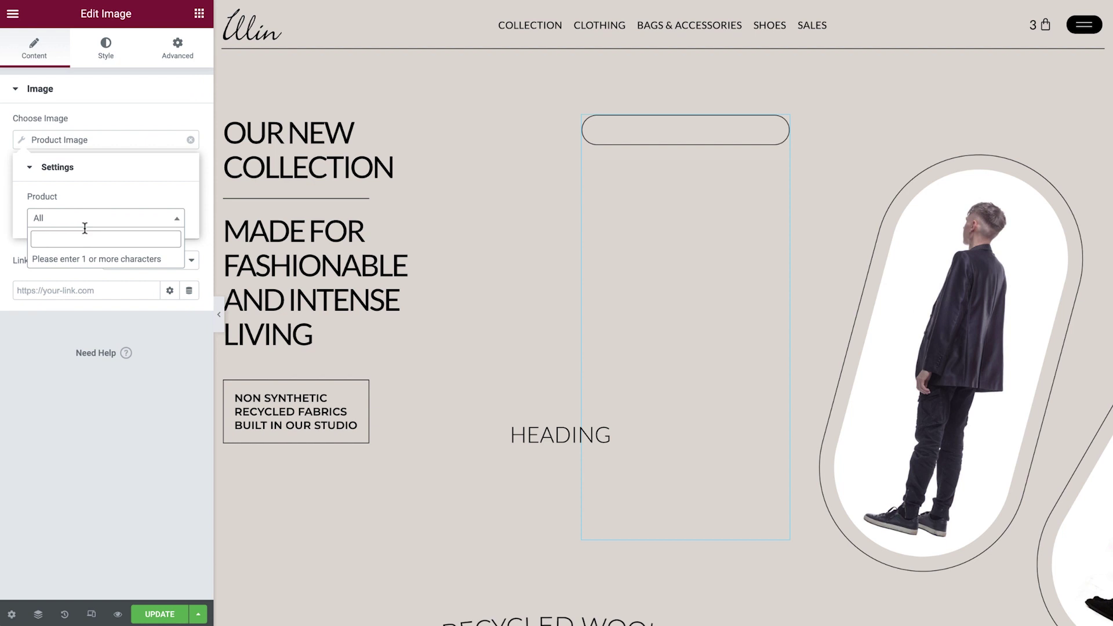
{"action": "type", "text": "Hazel"}
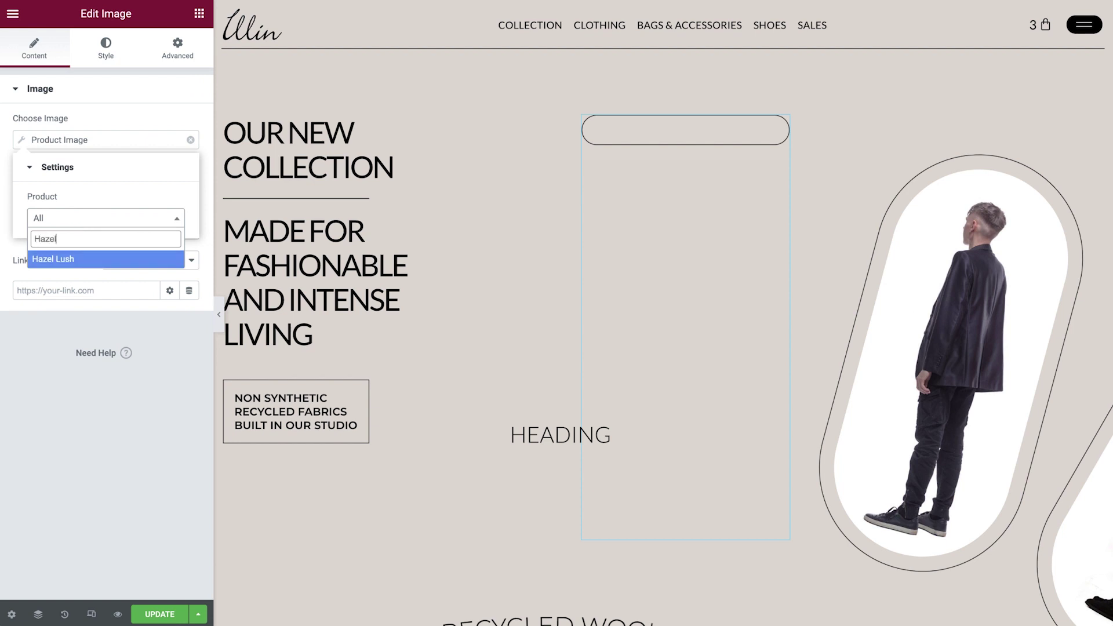
{"action": "left_click", "coordinate": [81, 259]}
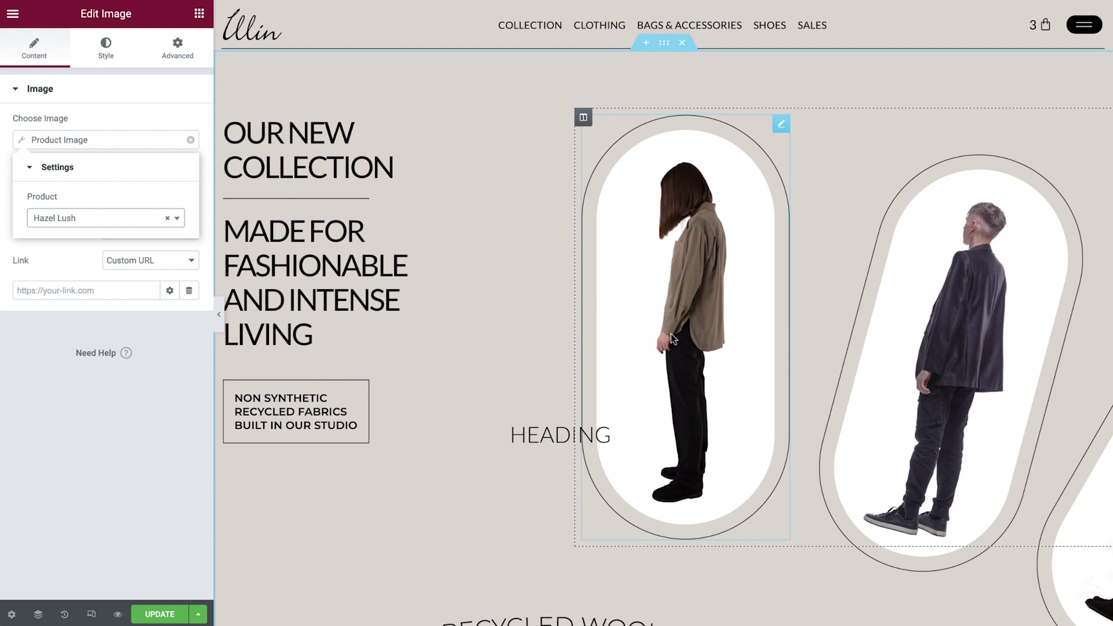
{"action": "left_click", "coordinate": [548, 434]}
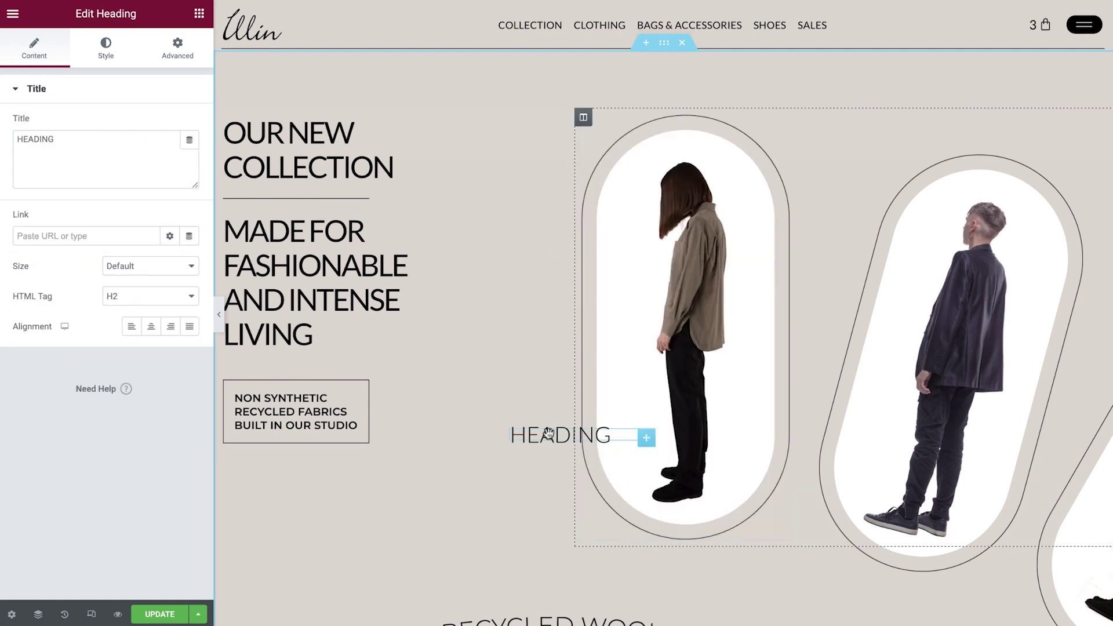
Step: Bind the hero heading to the Product Title of Hazel Lush so it reads HAZEL LUSH
{"action": "left_click", "coordinate": [185, 146]}
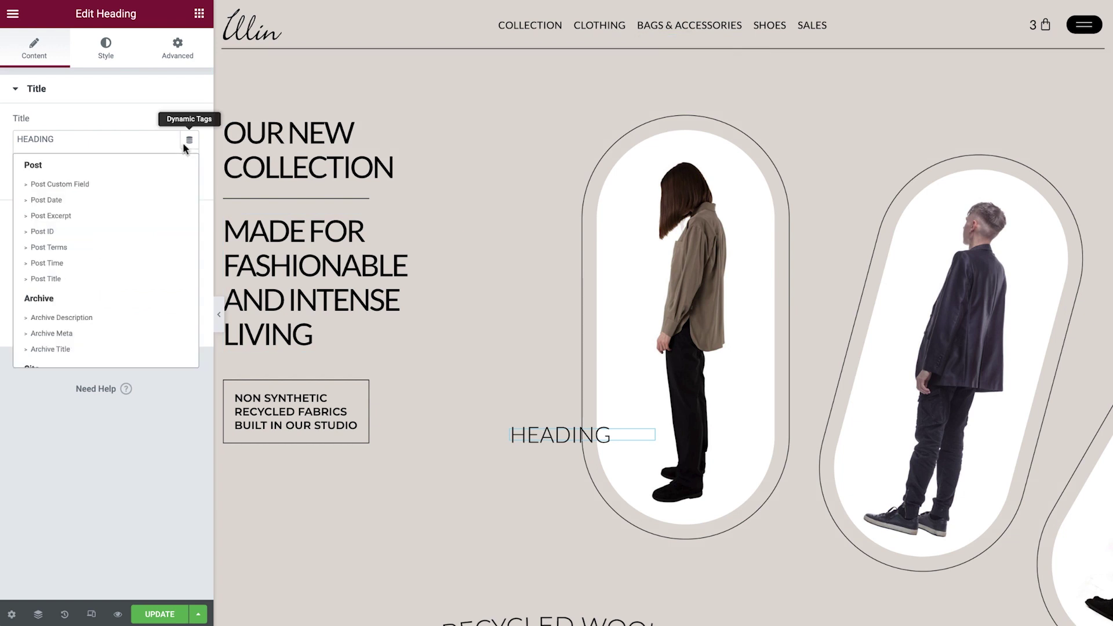
{"action": "scroll", "coordinate": [129, 256], "scroll_direction": "down", "scroll_amount": 5}
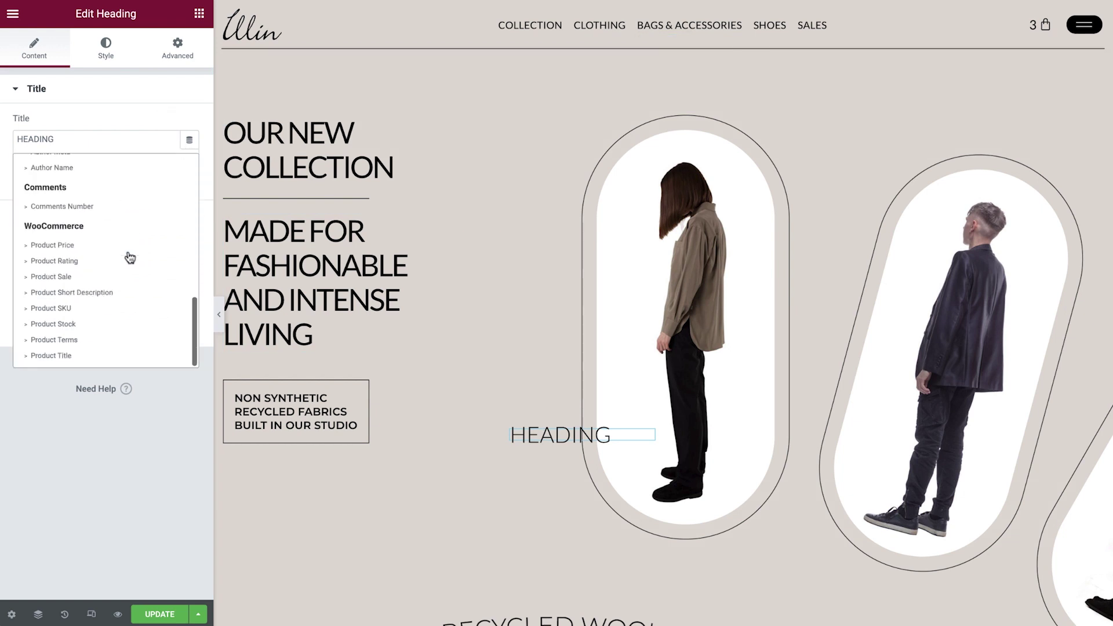
{"action": "left_click", "coordinate": [93, 359]}
{"action": "left_click", "coordinate": [21, 141]}
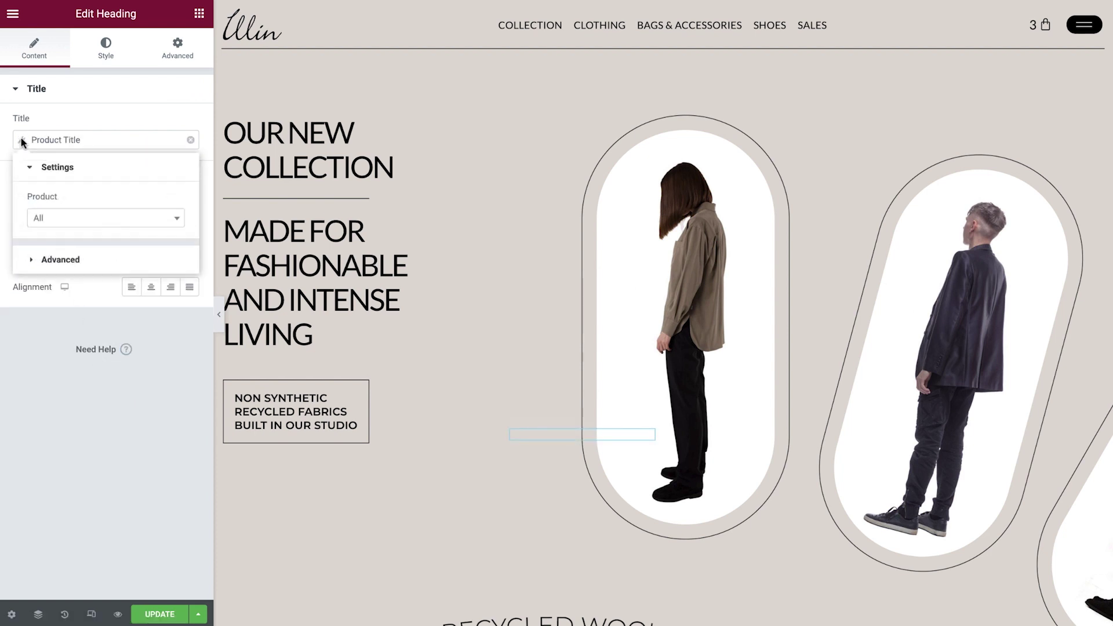
{"action": "left_click", "coordinate": [72, 219]}
{"action": "type", "text": "Hazel"}
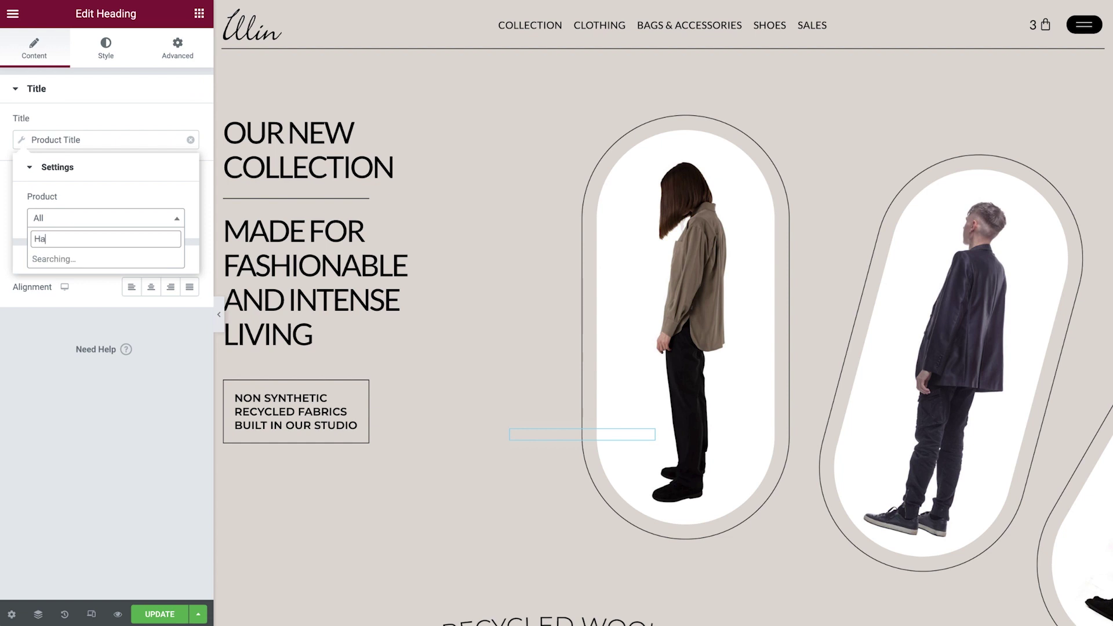
{"action": "left_click", "coordinate": [71, 259]}
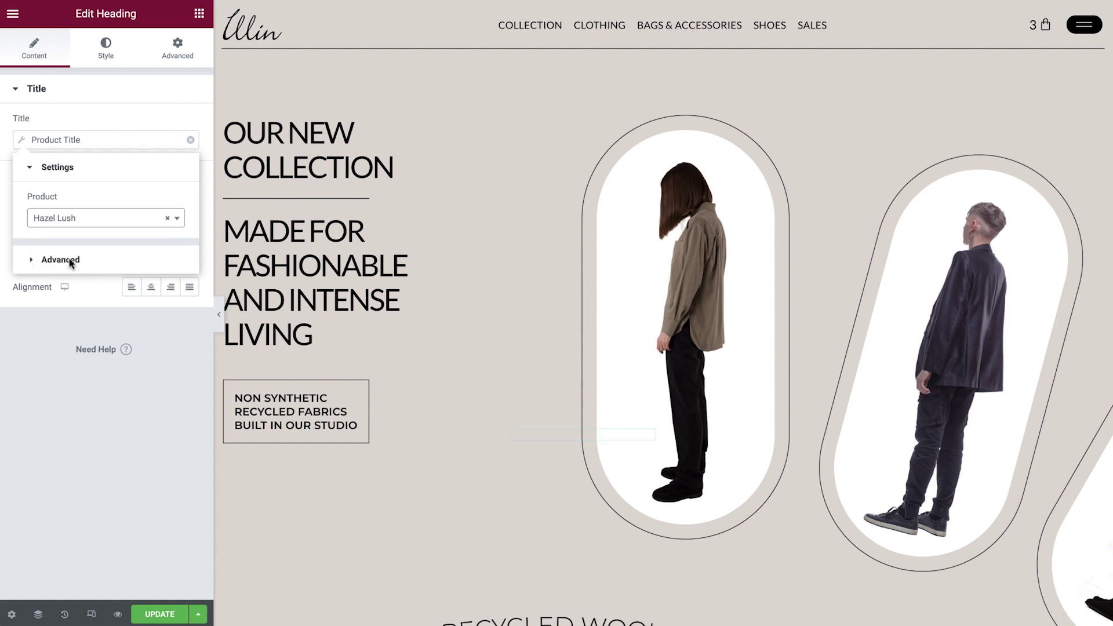
{"action": "left_click", "coordinate": [499, 472]}
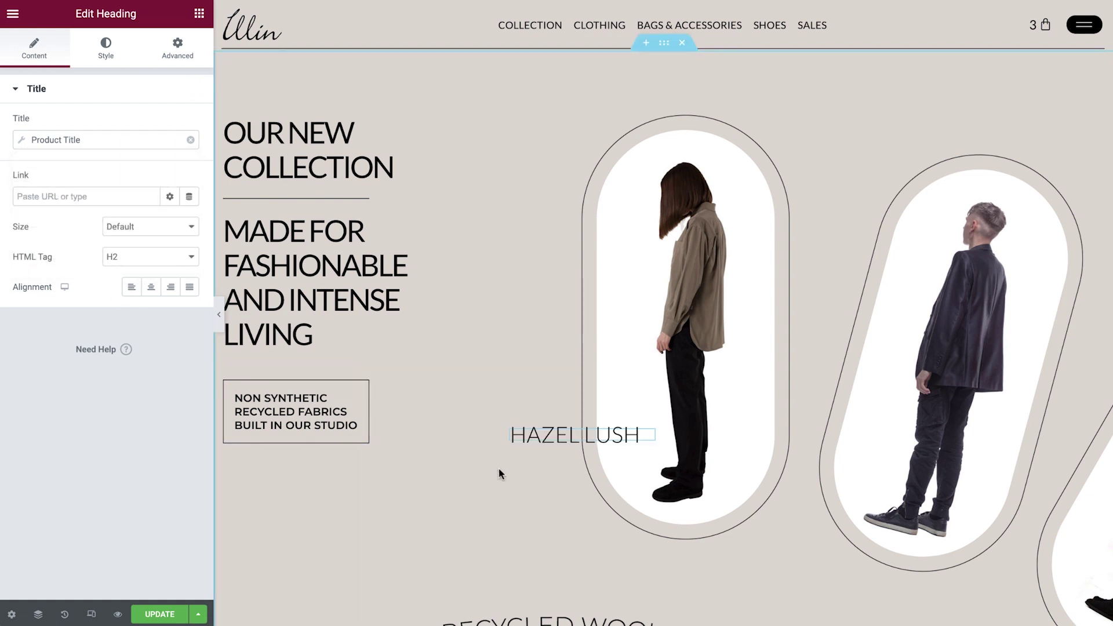
{"action": "scroll", "coordinate": [499, 470], "scroll_direction": "down", "scroll_amount": 4}
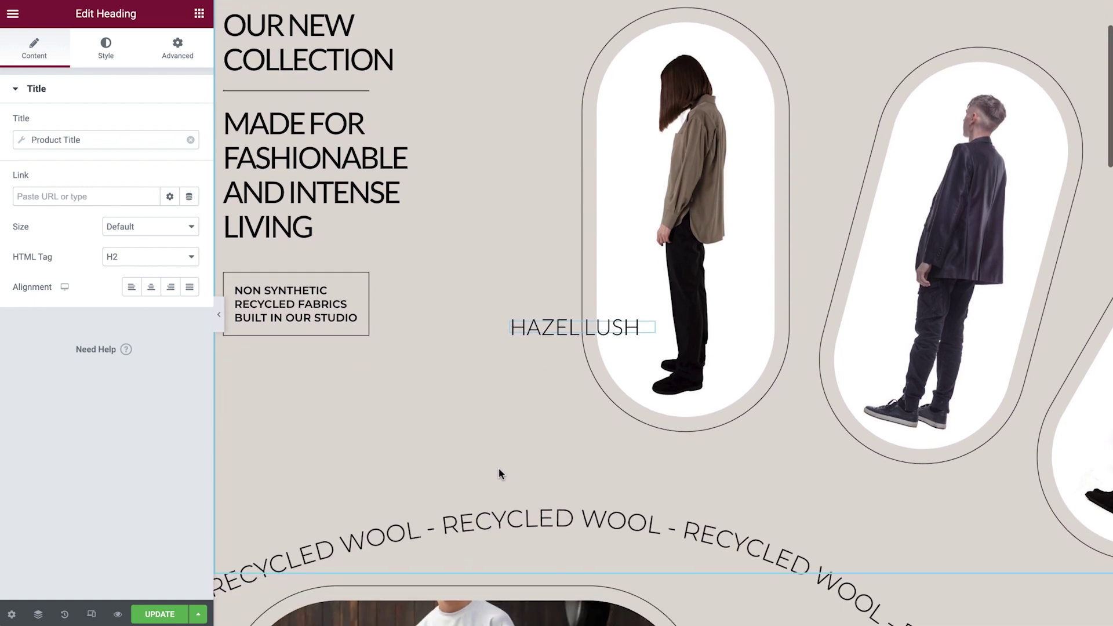
{"action": "scroll", "coordinate": [499, 470], "scroll_direction": "down", "scroll_amount": 7}
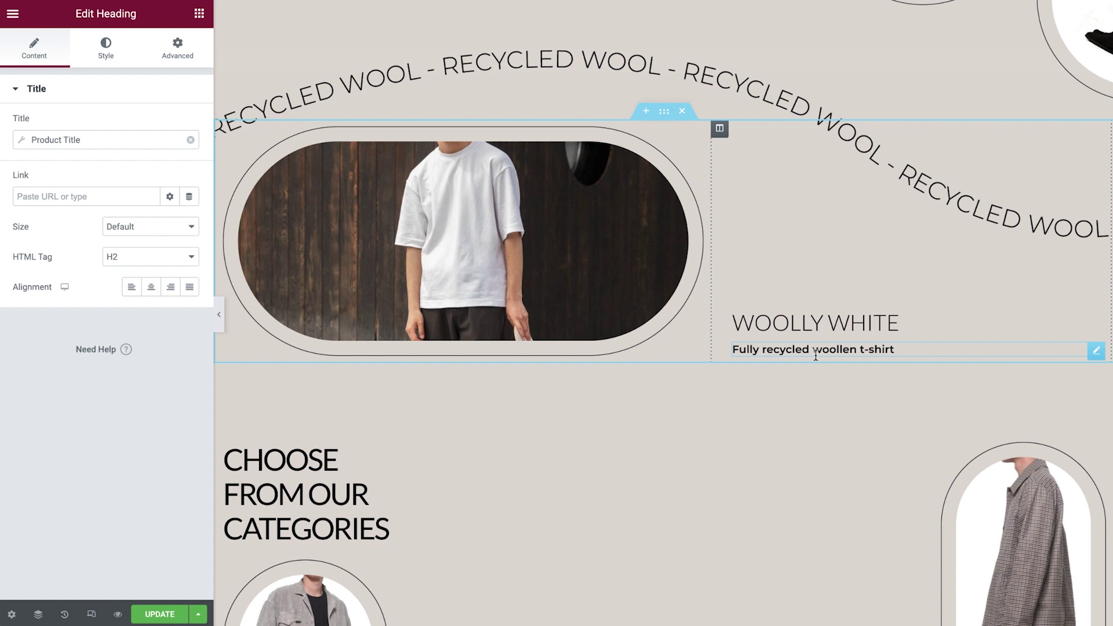
Step: Add a heading under the Woolly White tagline showing Woolly White's dynamic Product Price, £60.00
{"action": "left_click", "coordinate": [198, 13]}
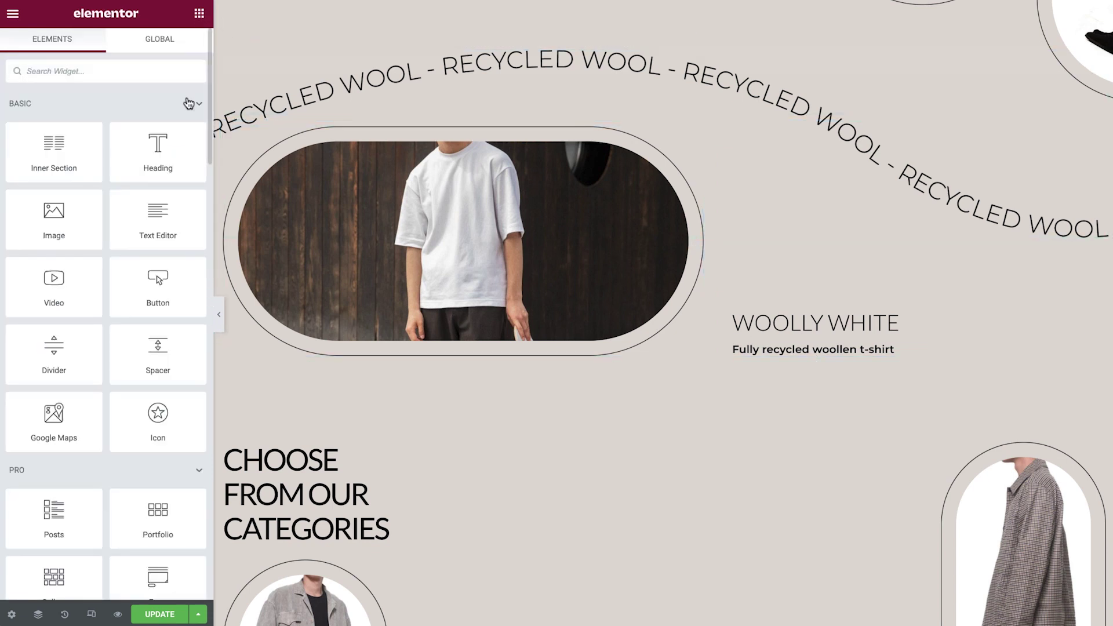
{"action": "left_click_drag", "start_coordinate": [155, 150], "coordinate": [836, 354]}
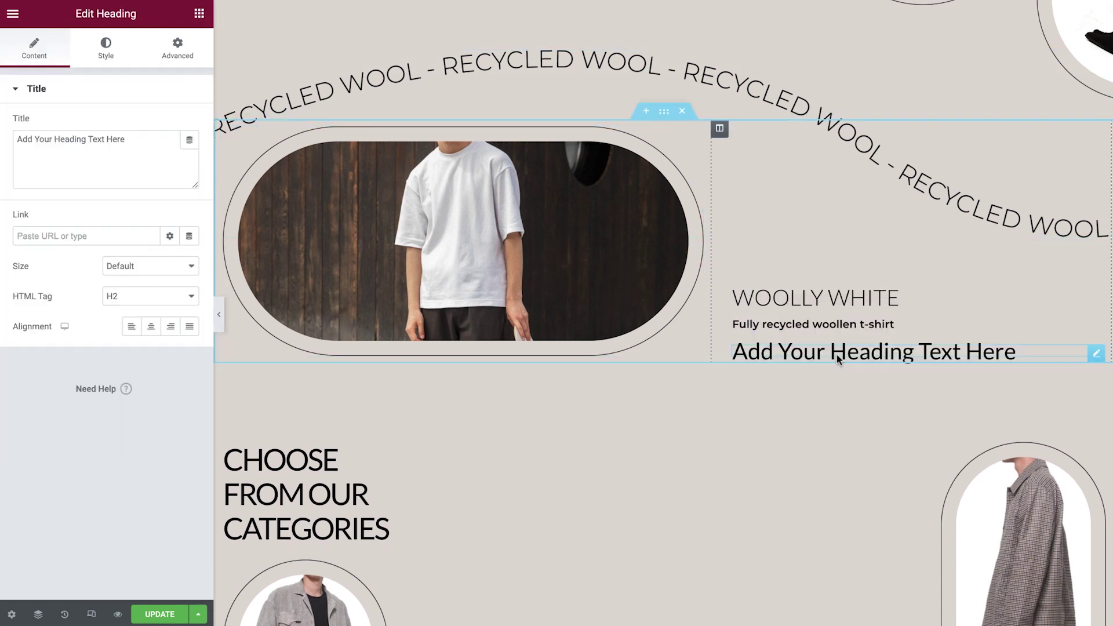
{"action": "left_click", "coordinate": [189, 140]}
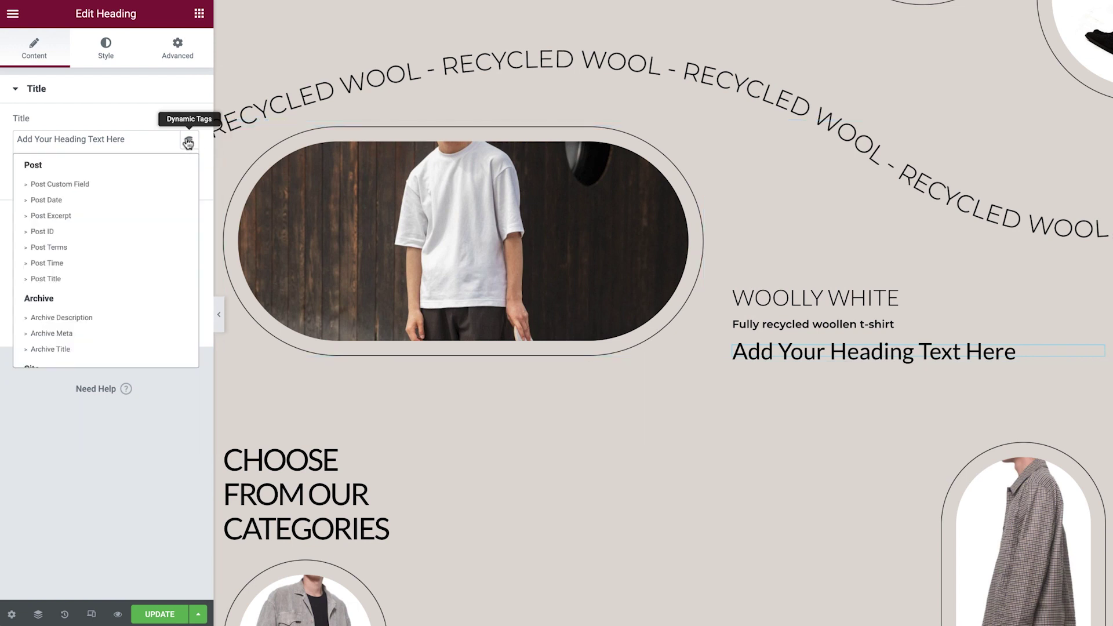
{"action": "scroll", "coordinate": [129, 296], "scroll_direction": "down", "scroll_amount": 8}
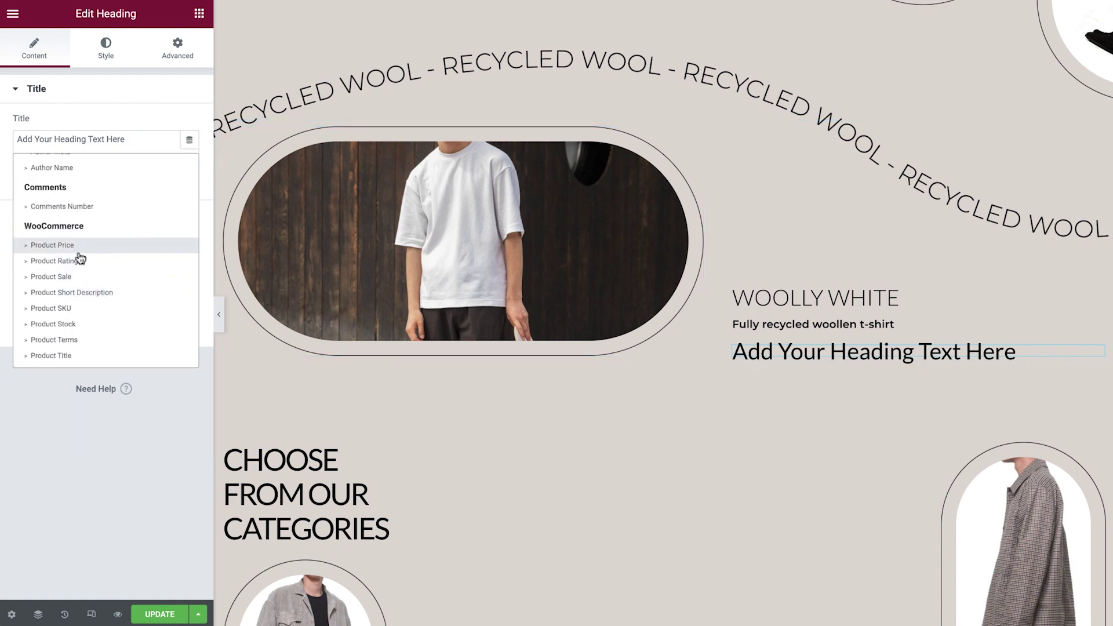
{"action": "left_click", "coordinate": [52, 245]}
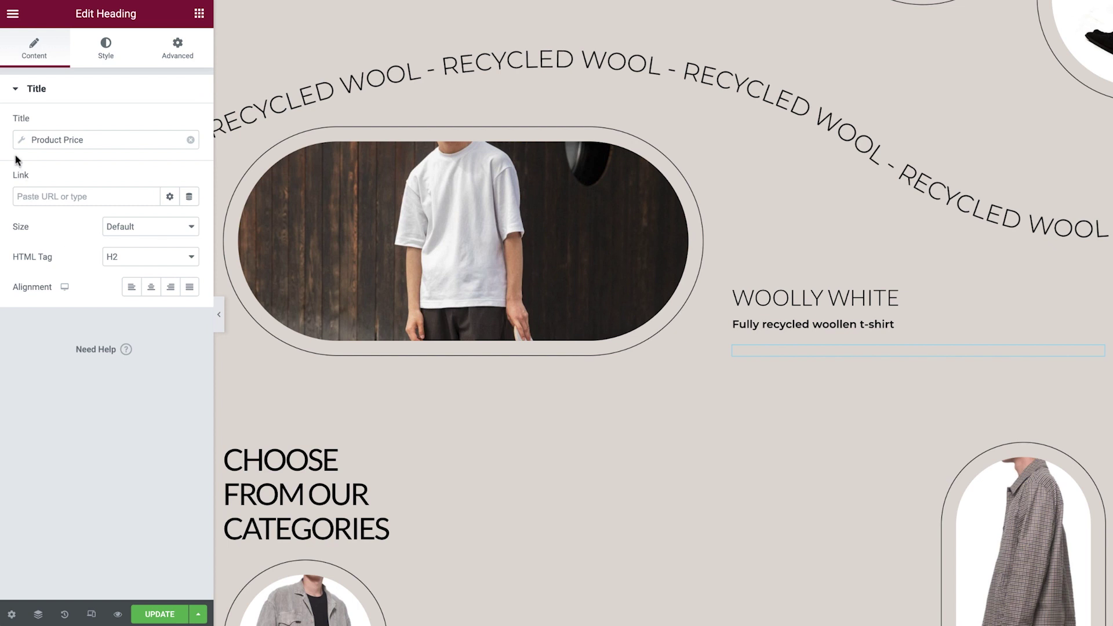
{"action": "left_click", "coordinate": [21, 140]}
{"action": "left_click", "coordinate": [73, 247]}
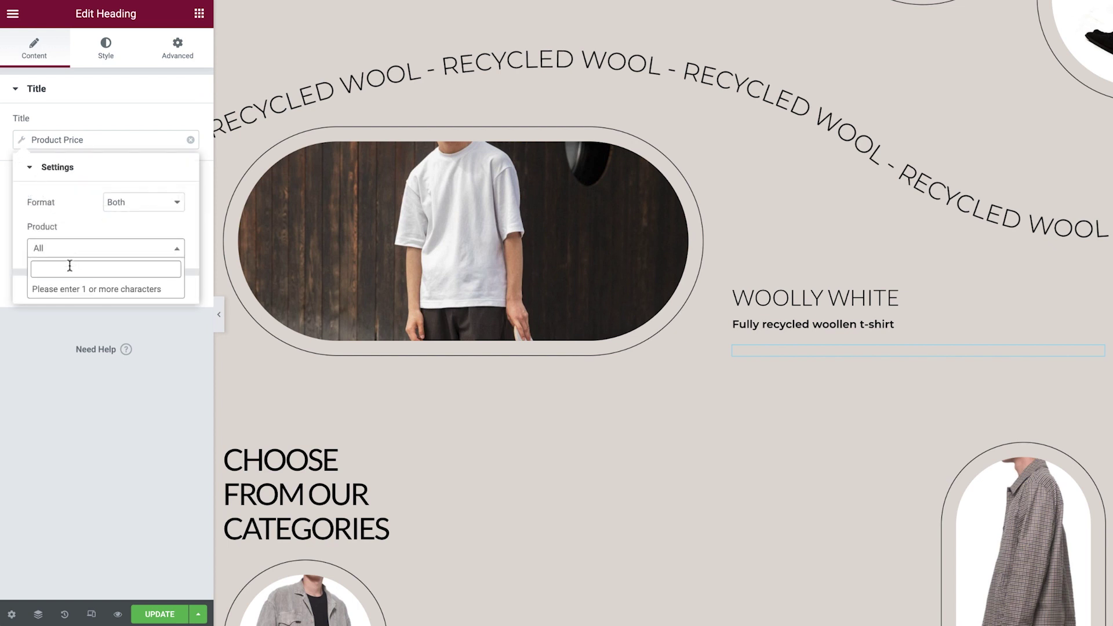
{"action": "type", "text": "wool"}
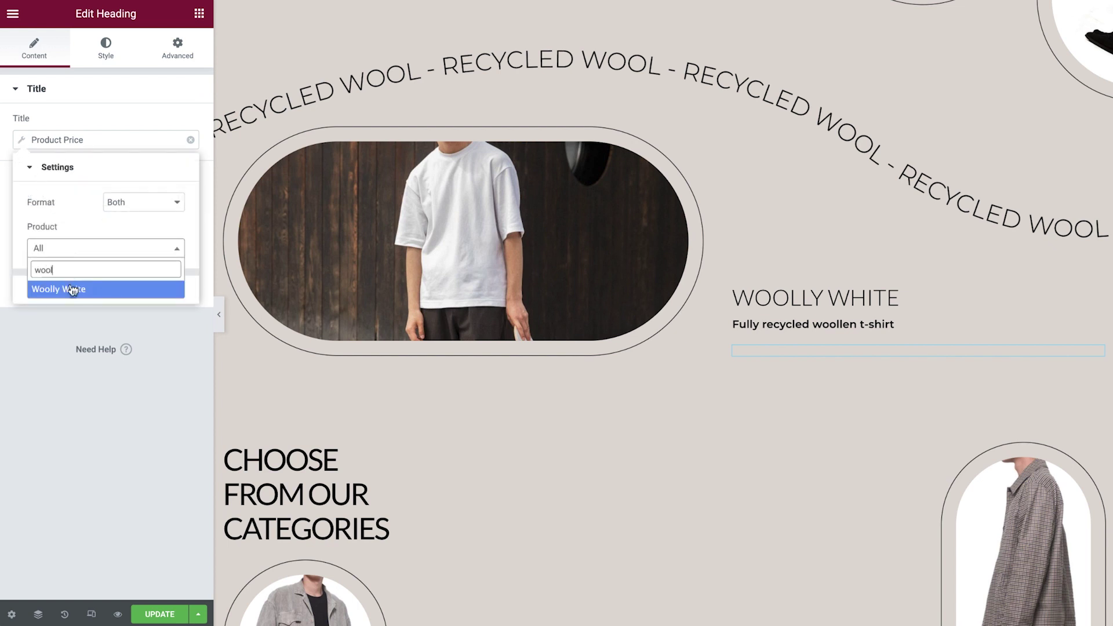
{"action": "left_click", "coordinate": [74, 289]}
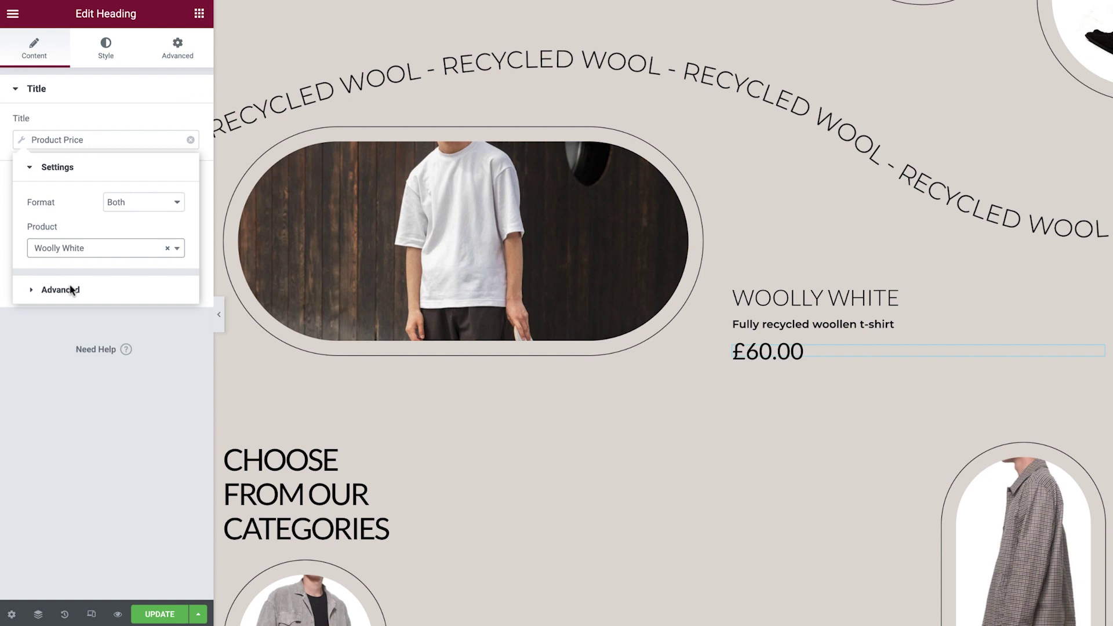
{"action": "left_click", "coordinate": [199, 14]}
Step: Add a Custom Add To Cart button for Woolly White under £60.00 and test it
{"action": "type", "text": "cus"}
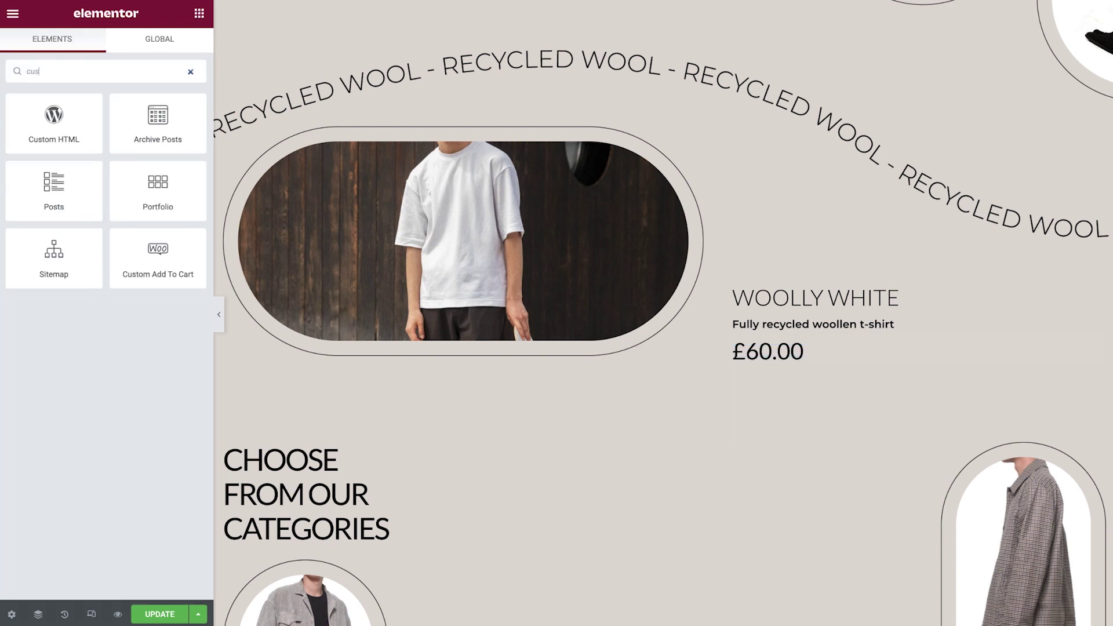
{"action": "type", "text": "tom add"}
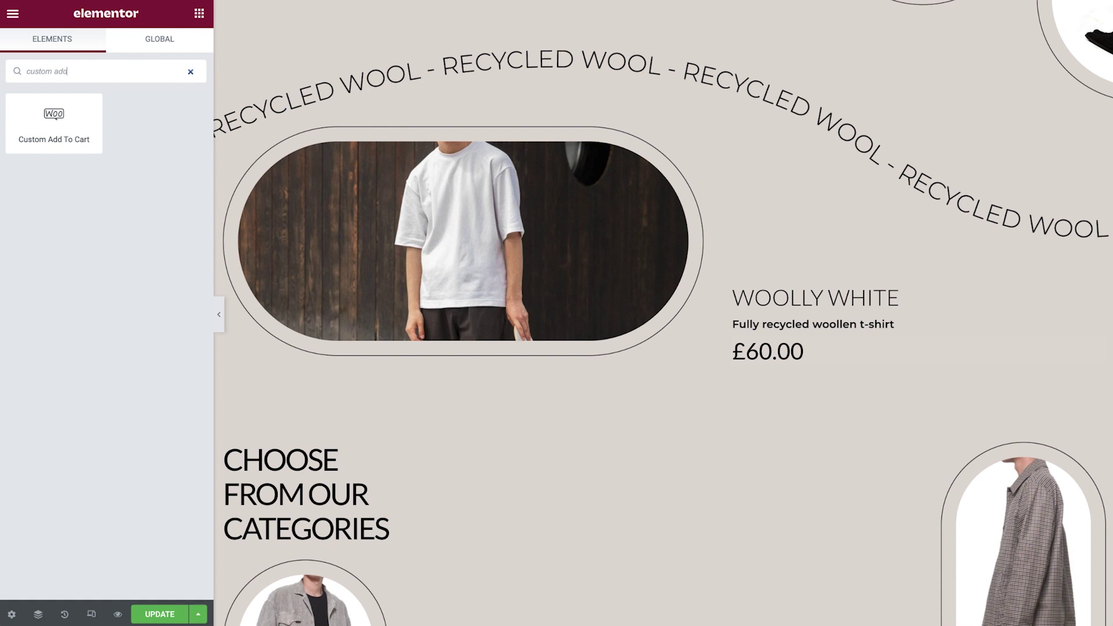
{"action": "left_click_drag", "start_coordinate": [92, 125], "coordinate": [818, 353]}
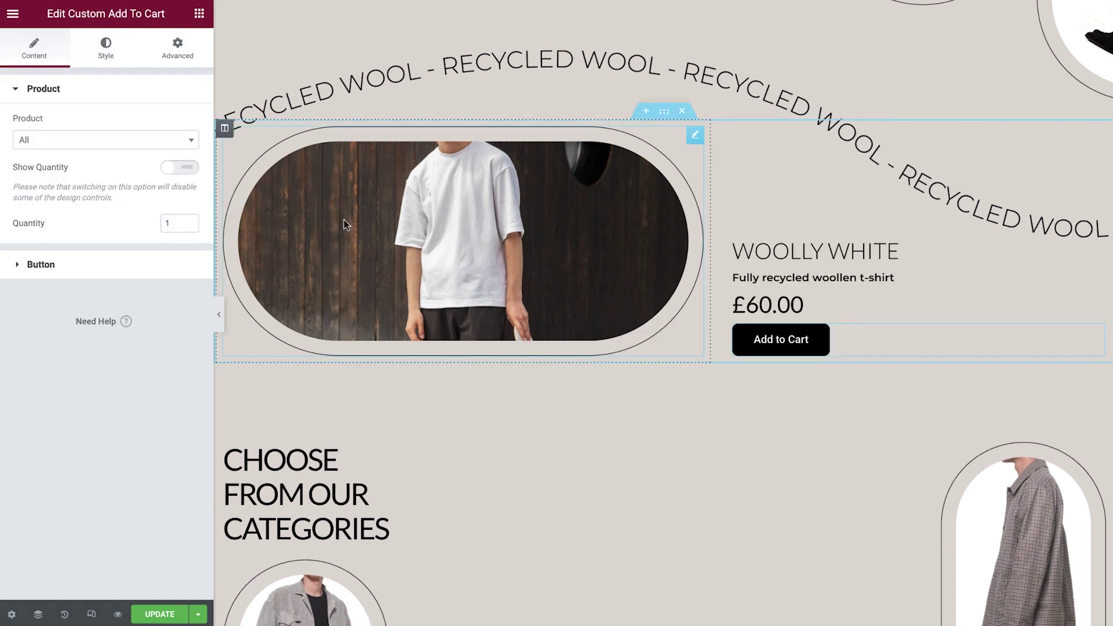
{"action": "left_click", "coordinate": [150, 141]}
{"action": "type", "text": "wool"}
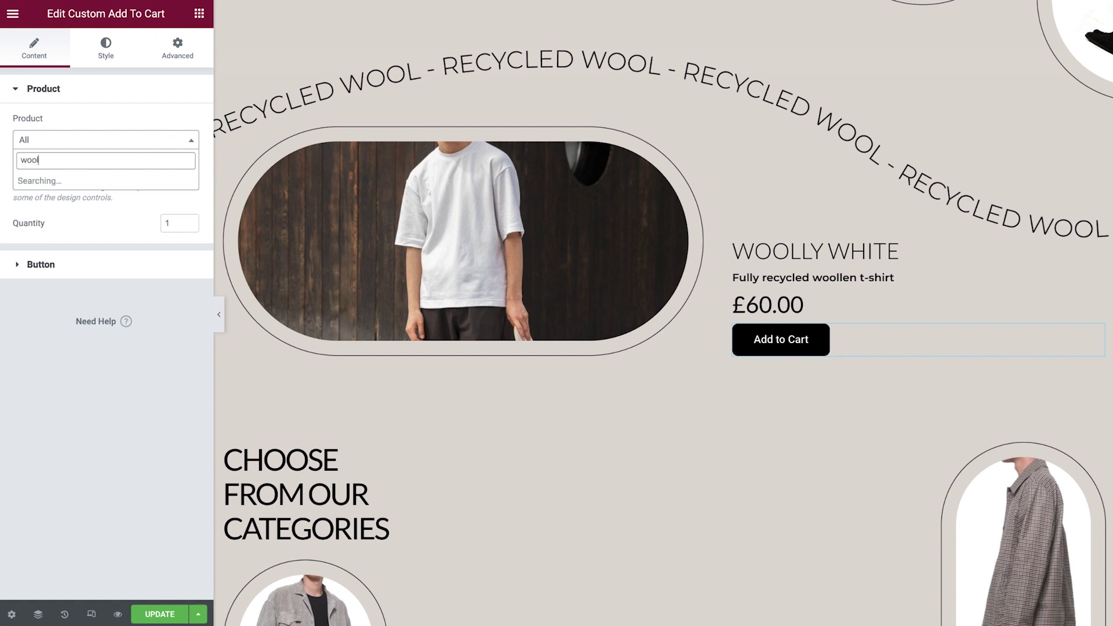
{"action": "left_click", "coordinate": [109, 181]}
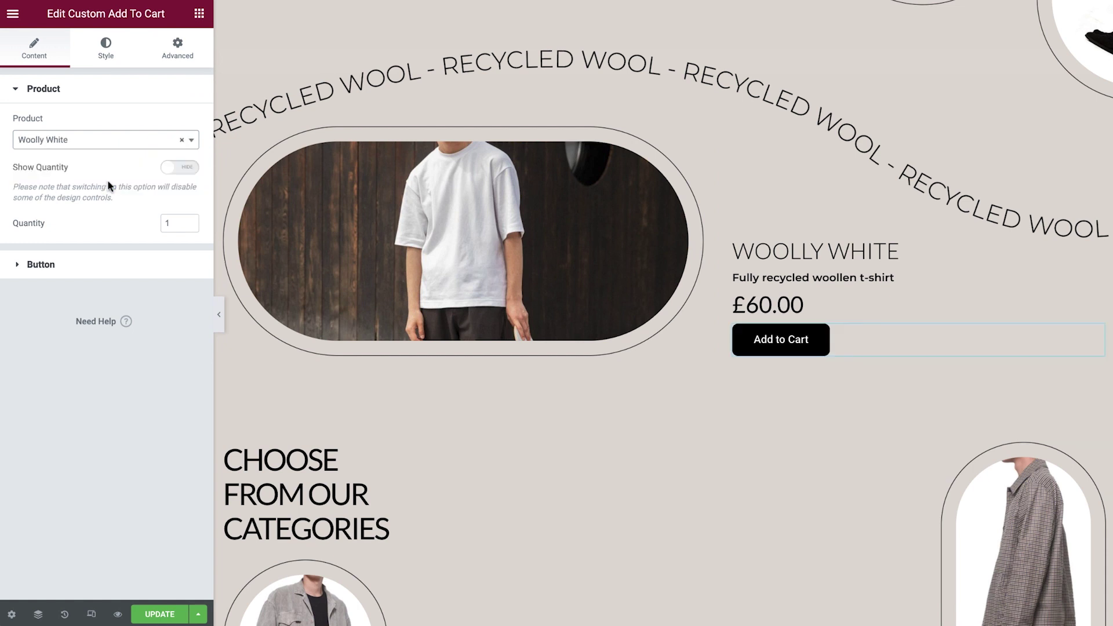
{"action": "left_click", "coordinate": [764, 346]}
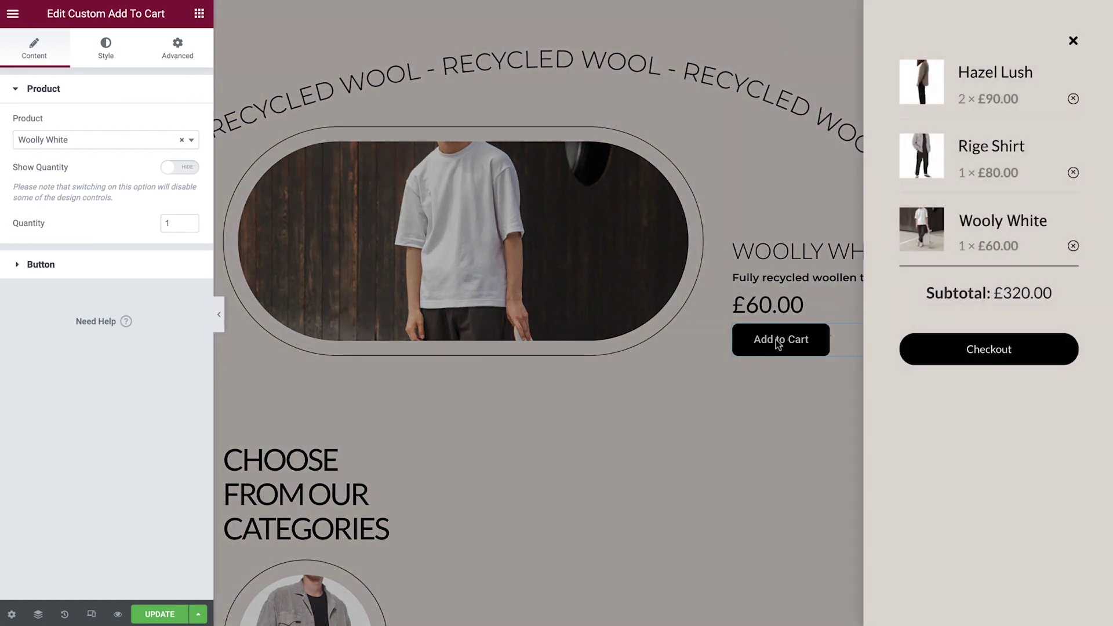
{"action": "left_click", "coordinate": [1074, 40]}
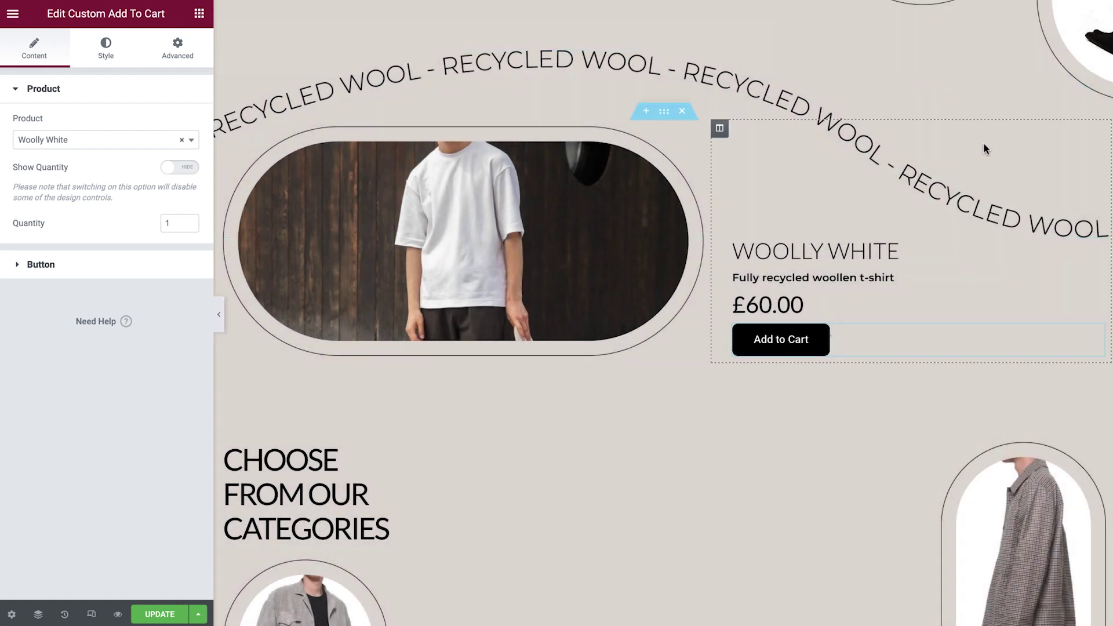
Step: Scroll the canvas down to the price list below MAKE YOUR CUSTOM DESIGNS
{"action": "scroll", "coordinate": [683, 393], "scroll_direction": "down", "scroll_amount": 4}
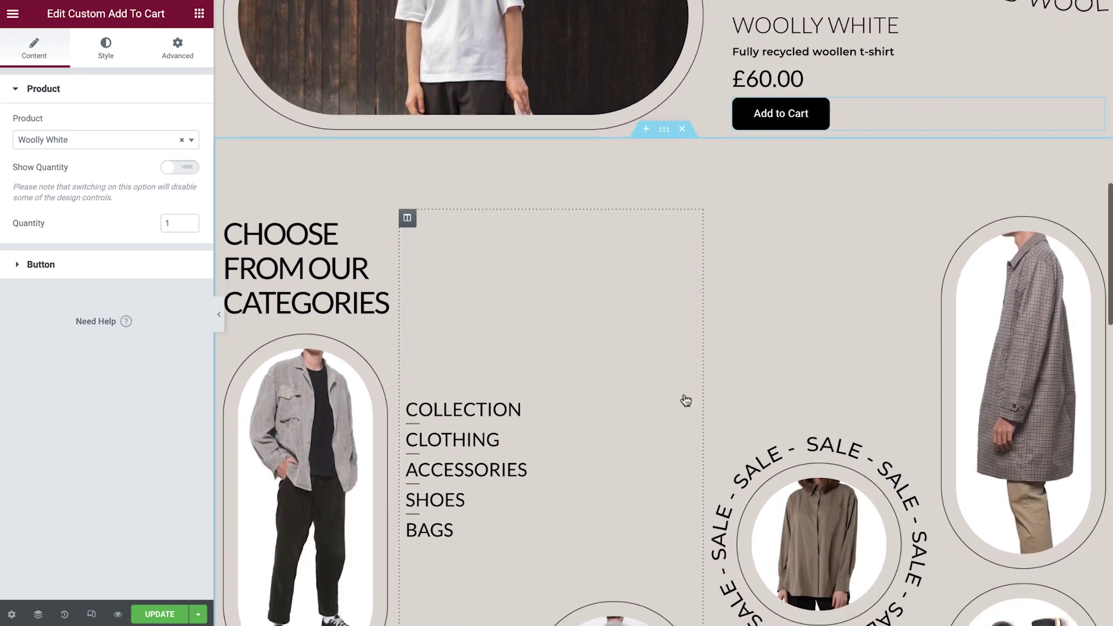
{"action": "scroll", "coordinate": [686, 400], "scroll_direction": "down", "scroll_amount": 7}
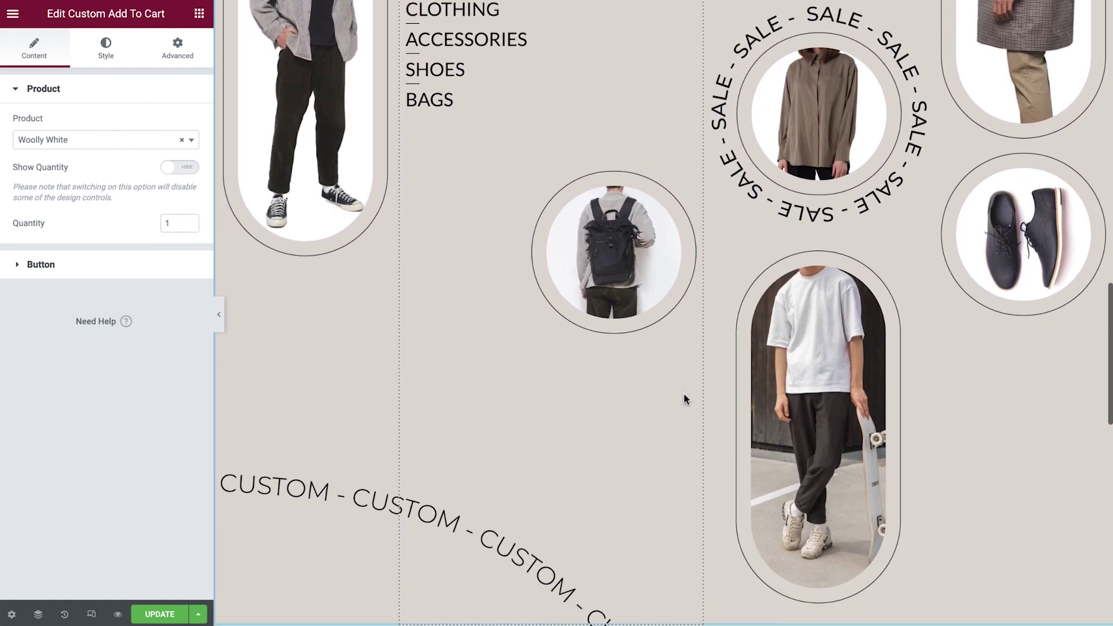
{"action": "scroll", "coordinate": [685, 399], "scroll_direction": "down", "scroll_amount": 7}
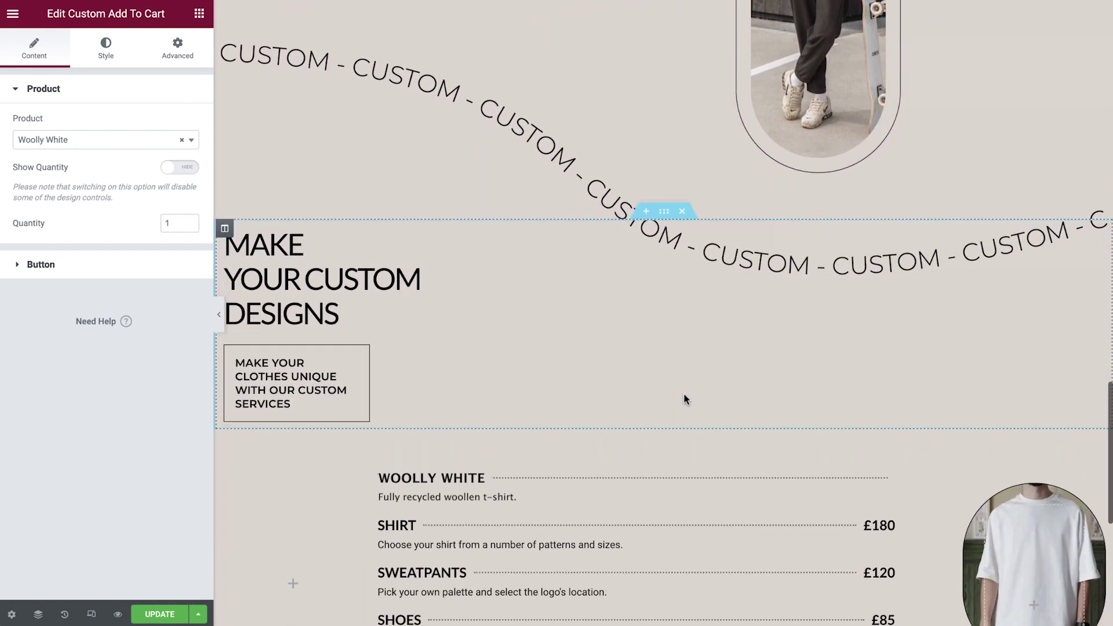
{"action": "scroll", "coordinate": [684, 399], "scroll_direction": "down", "scroll_amount": 3}
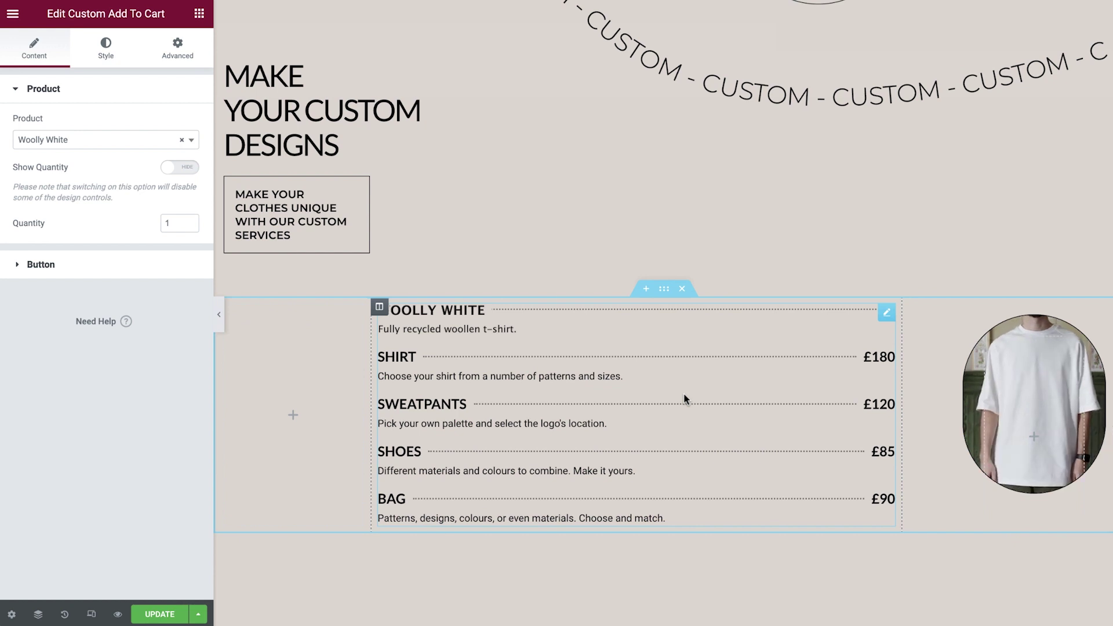
Step: Set the price list's Woolly White Price to dynamic Product Price from the Woolly White product
{"action": "left_click", "coordinate": [885, 315]}
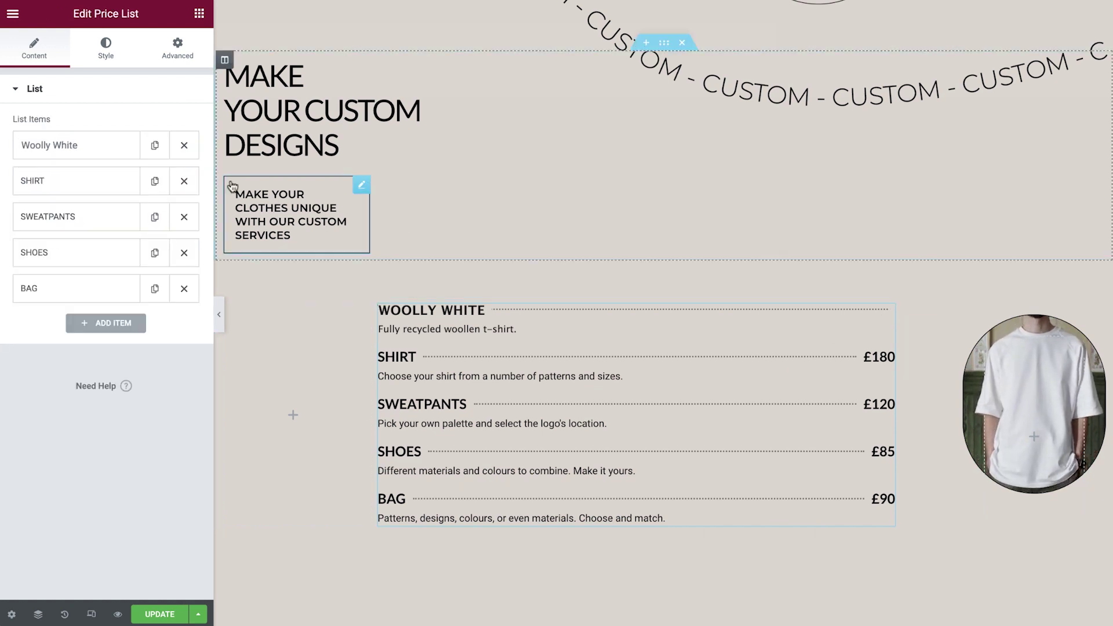
{"action": "left_click", "coordinate": [105, 154]}
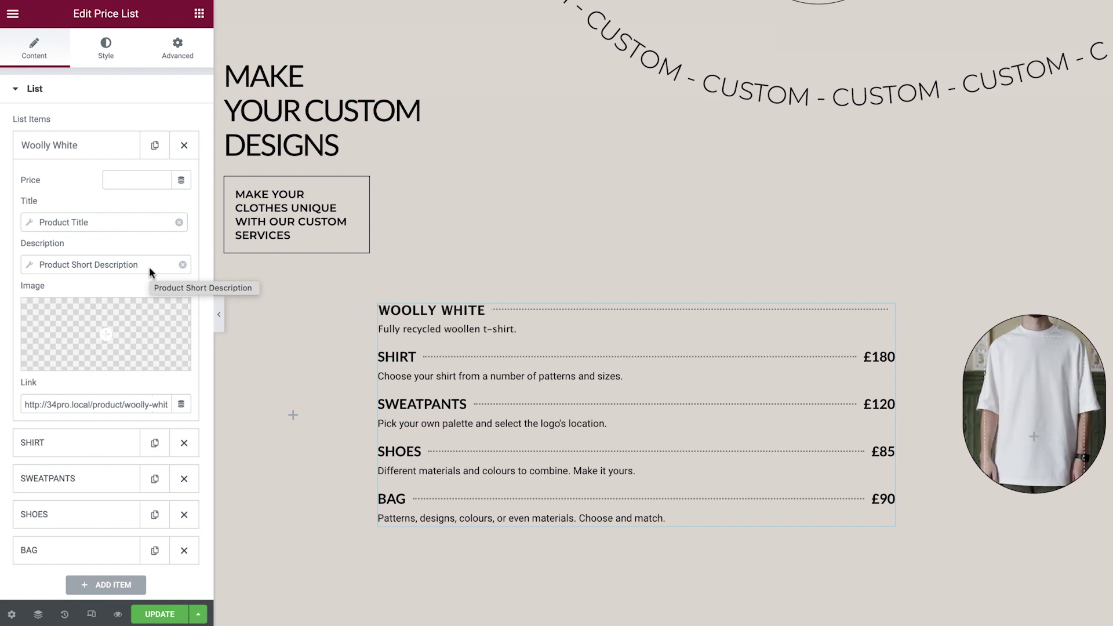
{"action": "left_click", "coordinate": [180, 179]}
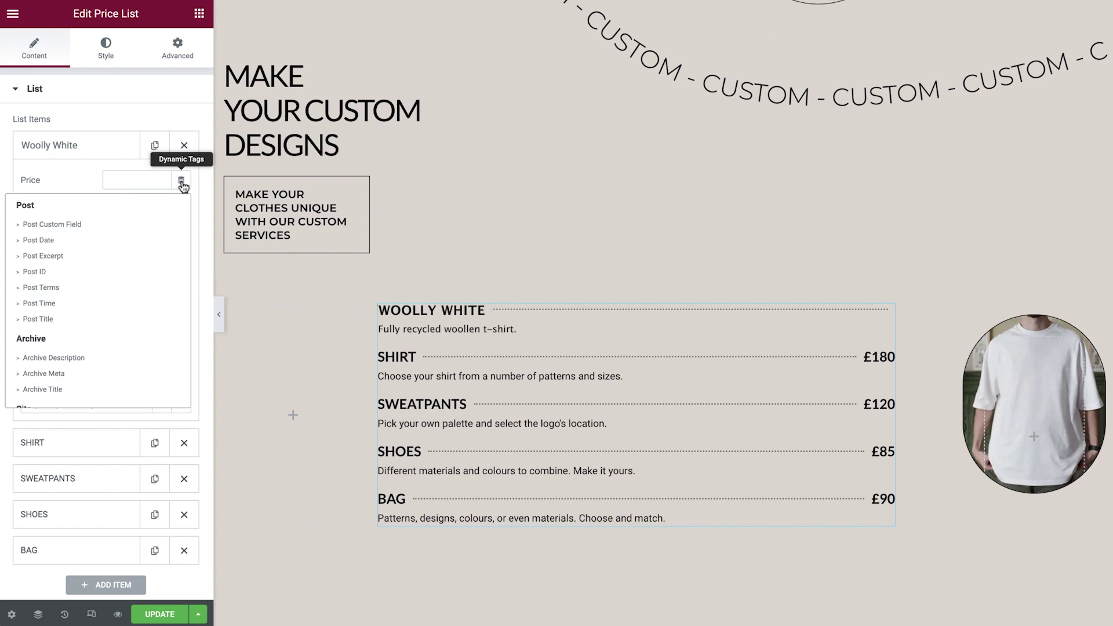
{"action": "scroll", "coordinate": [118, 262], "scroll_direction": "down", "scroll_amount": 10}
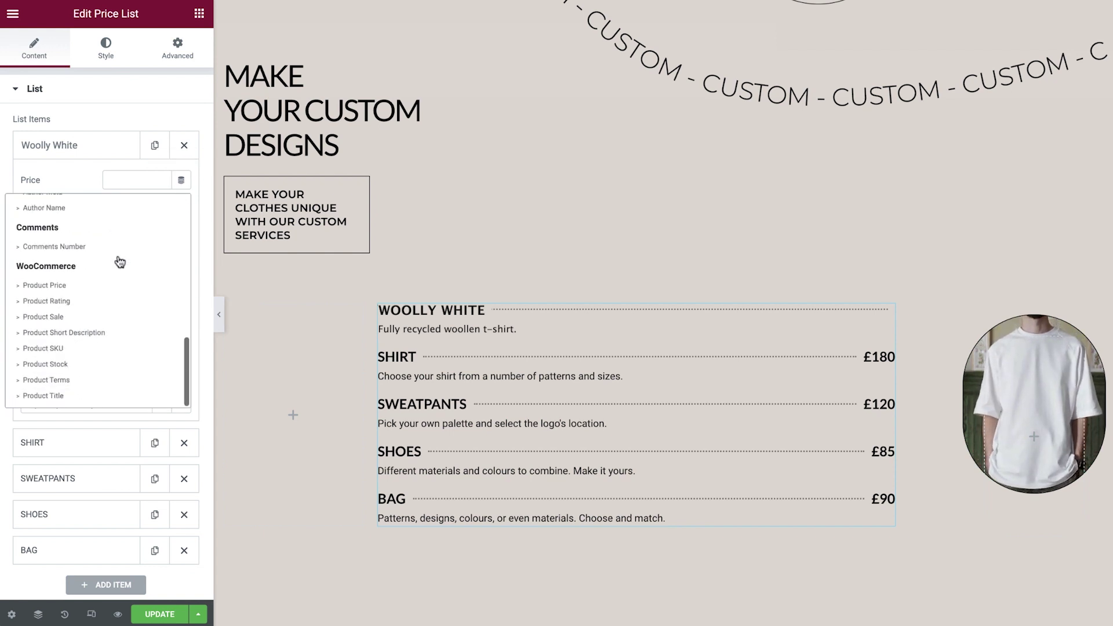
{"action": "left_click", "coordinate": [91, 287]}
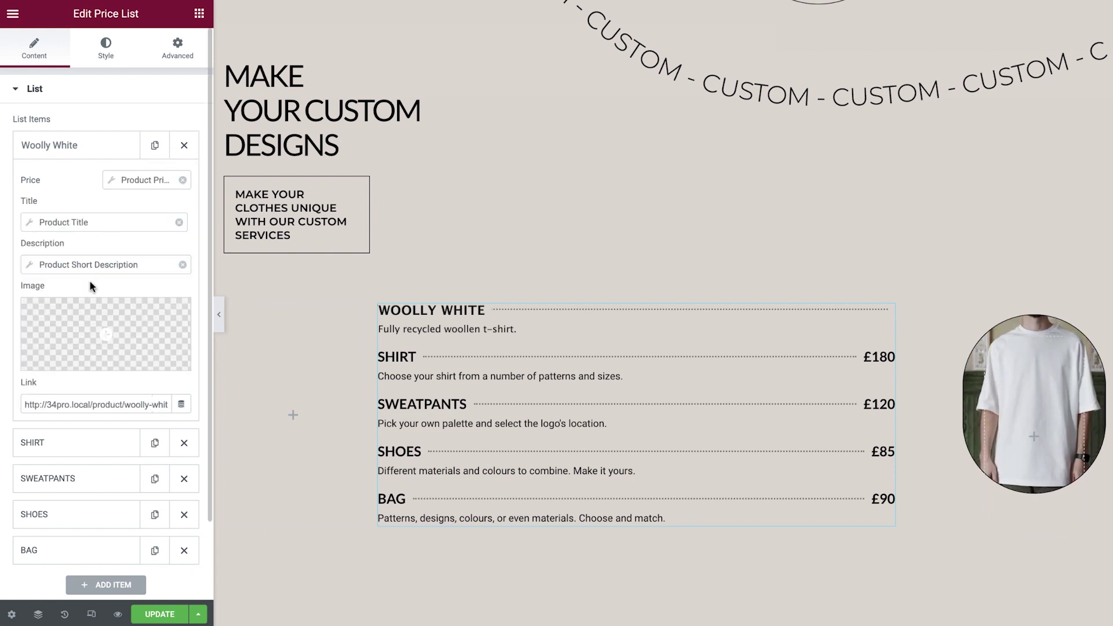
{"action": "left_click", "coordinate": [113, 181]}
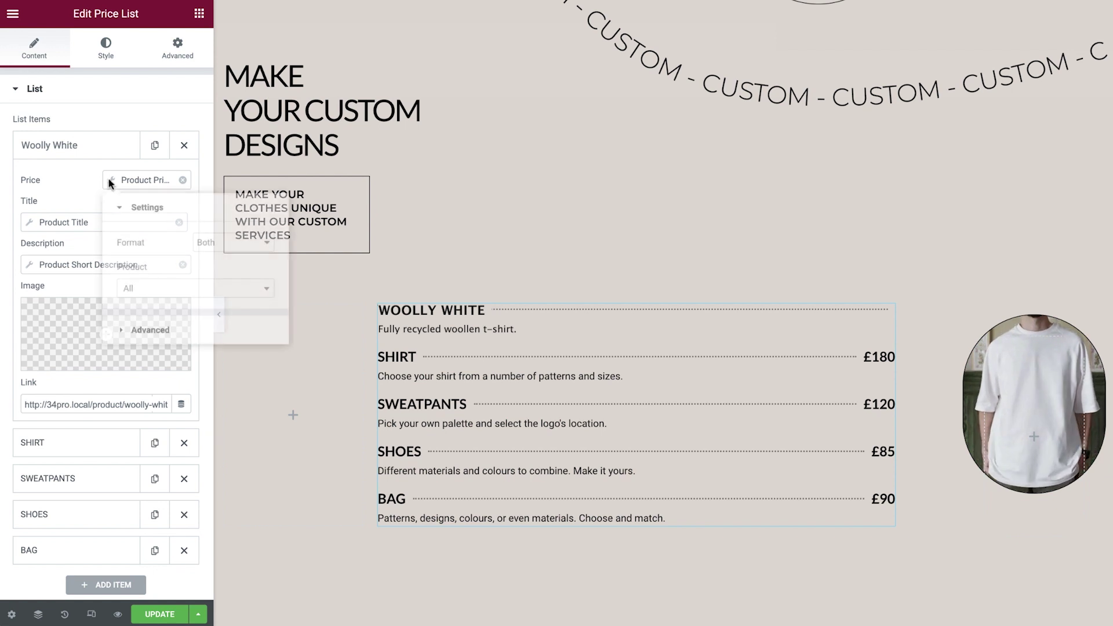
{"action": "left_click", "coordinate": [159, 288]}
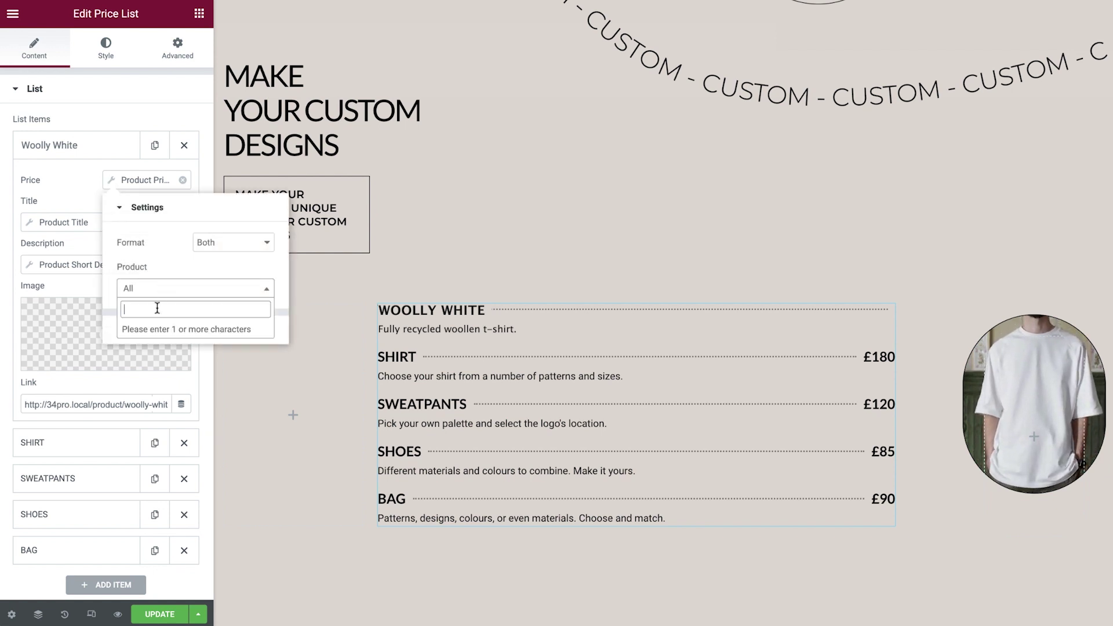
{"action": "type", "text": "wool"}
{"action": "left_click", "coordinate": [162, 326]}
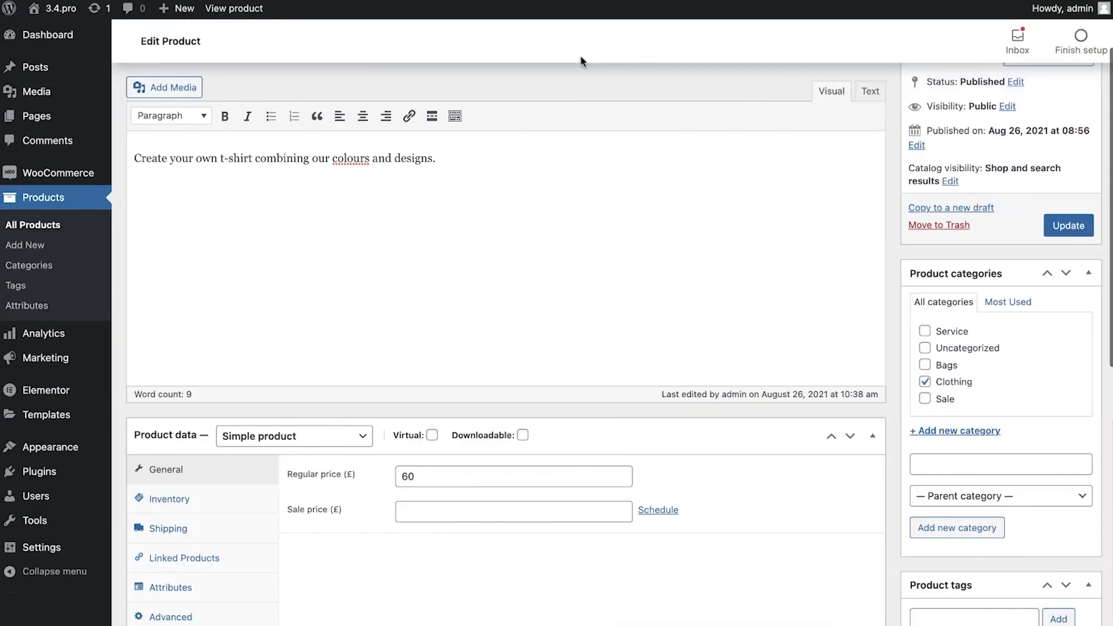
{"action": "scroll", "coordinate": [582, 60], "scroll_direction": "down", "scroll_amount": 3}
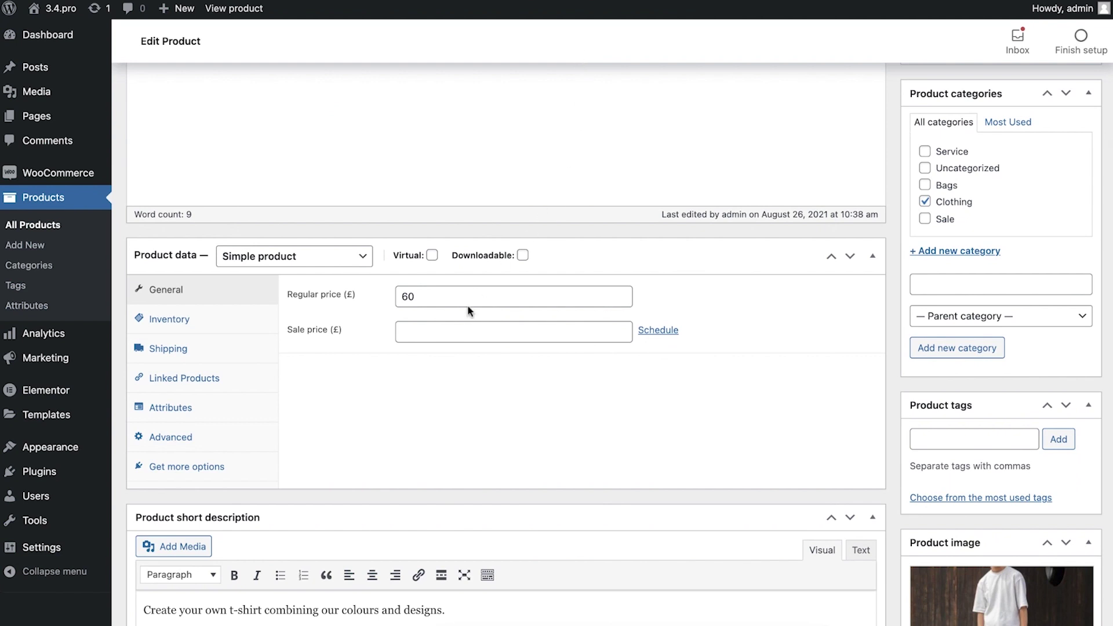
Step: Enter 40 in the Woolly White product's Sale price and update it
{"action": "left_click", "coordinate": [437, 330]}
{"action": "type", "text": "40"}
{"action": "scroll", "coordinate": [618, 393], "scroll_direction": "up", "scroll_amount": 3}
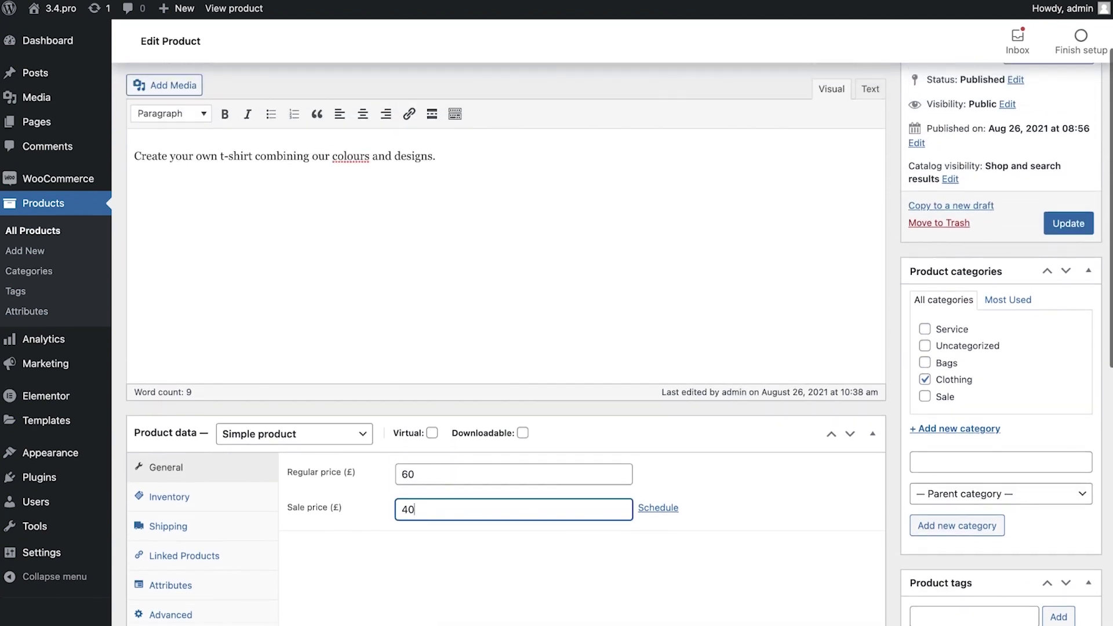
{"action": "left_click", "coordinate": [1055, 230]}
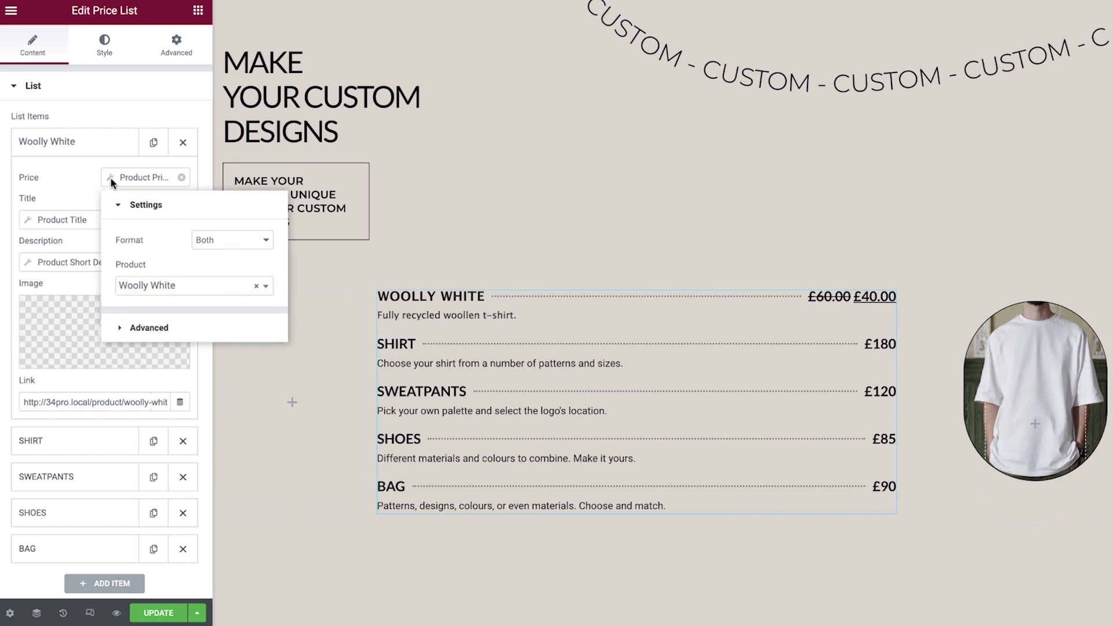
Step: Keep the Product Price format on Both, showing original and sale prices
{"action": "left_click", "coordinate": [267, 240]}
{"action": "left_click", "coordinate": [267, 240]}
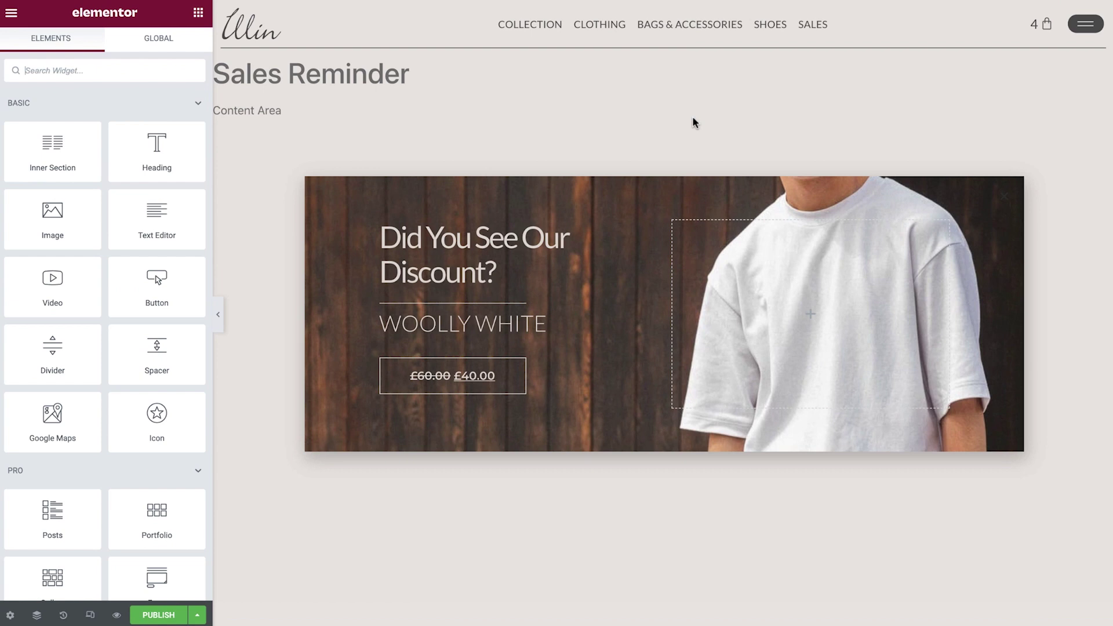
Step: Add a 'Buy Now' button under the £60.00/£40.00 price, linked to the Woolly White product
{"action": "left_click_drag", "start_coordinate": [157, 275], "coordinate": [426, 406]}
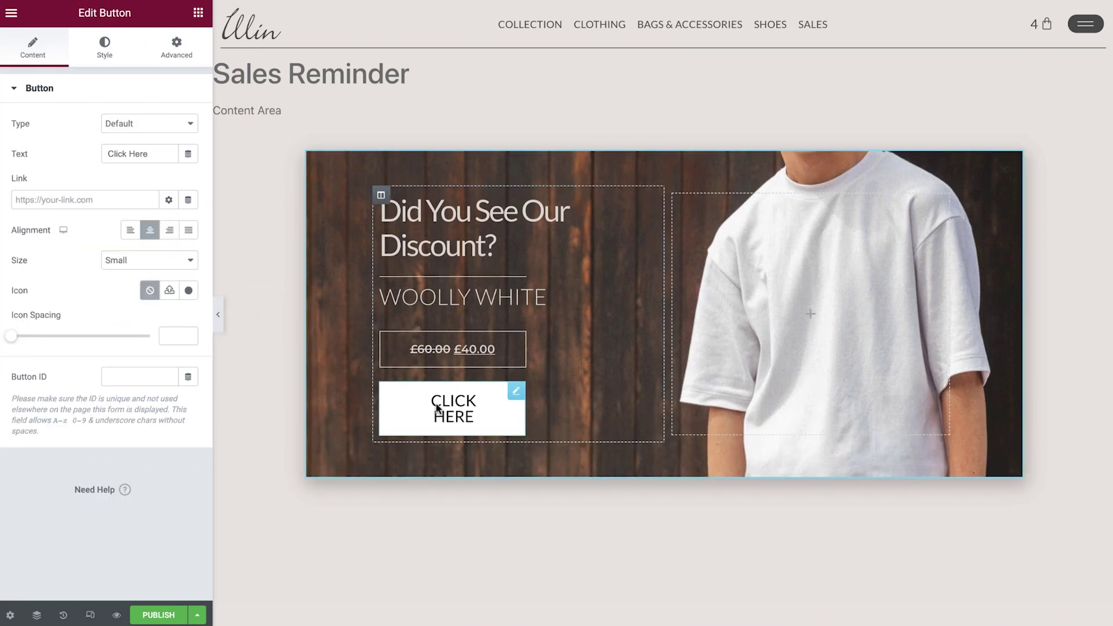
{"action": "triple_click", "coordinate": [144, 154]}
{"action": "type", "text": "Buy Now"}
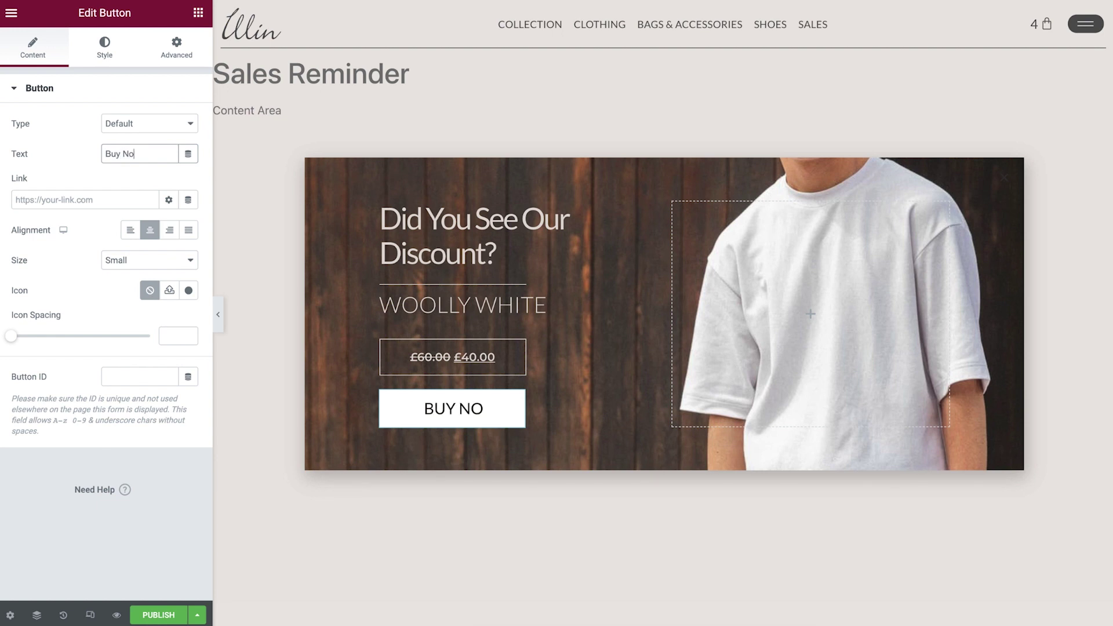
{"action": "left_click", "coordinate": [115, 194]}
{"action": "type", "text": "wool"}
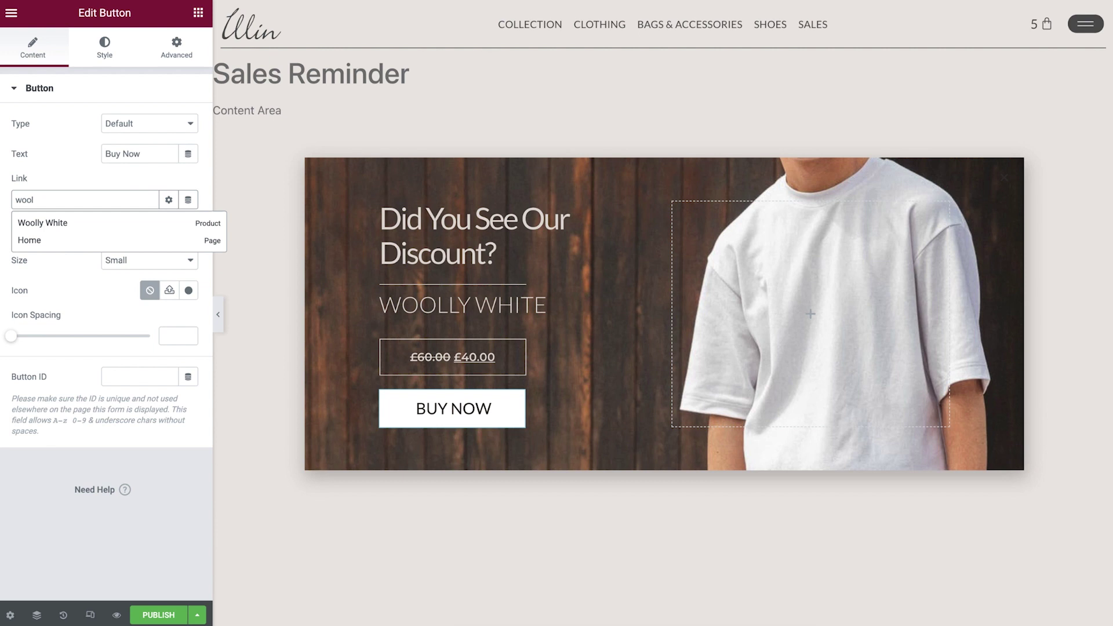
{"action": "left_click", "coordinate": [122, 225]}
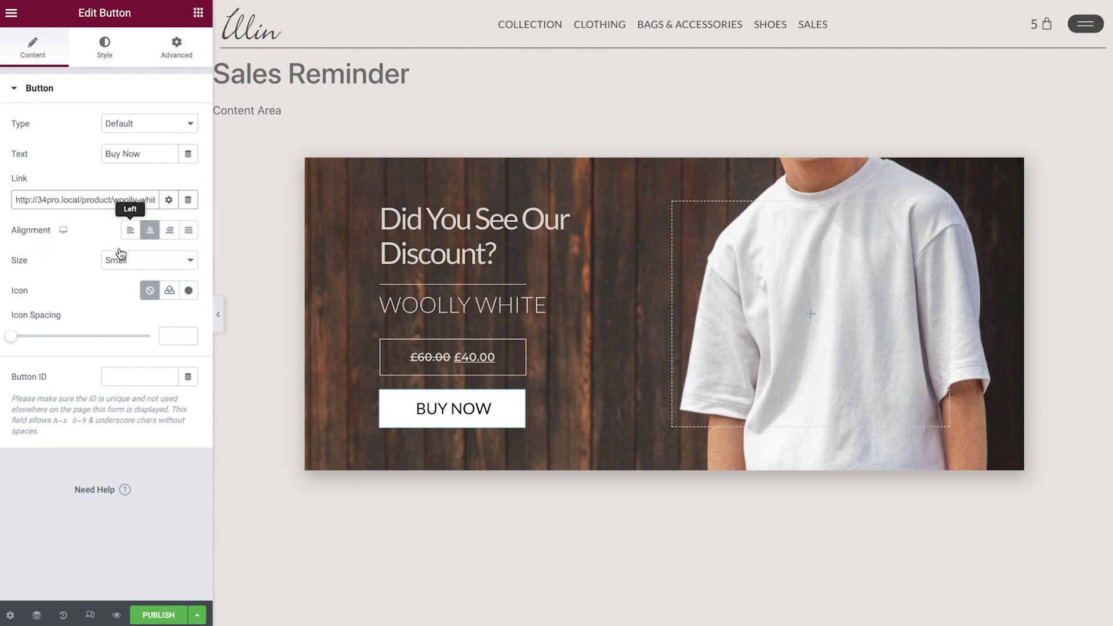
Step: Publish the Sales Reminder popup for the Entire Site with an On Page Exit Intent trigger
{"action": "left_click", "coordinate": [158, 616]}
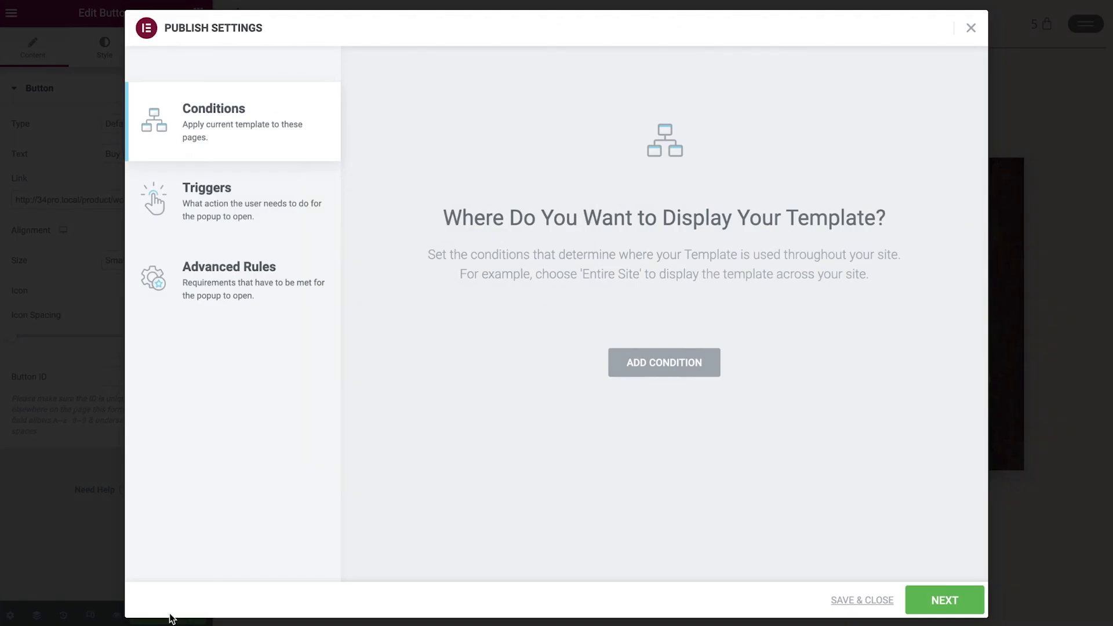
{"action": "left_click", "coordinate": [626, 365]}
{"action": "left_click", "coordinate": [291, 197]}
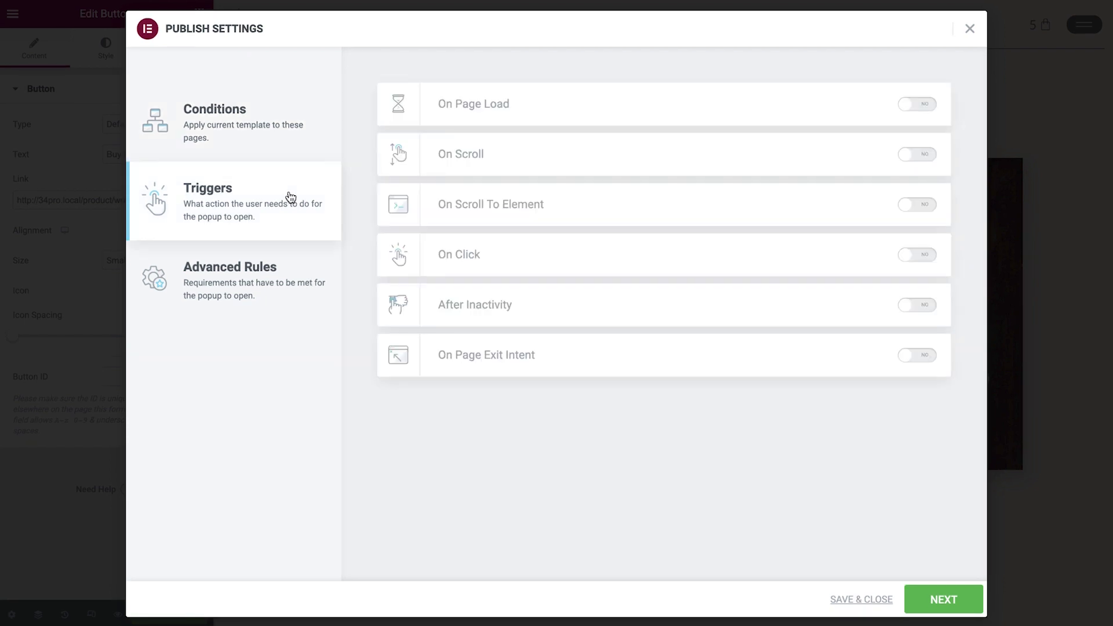
{"action": "left_click", "coordinate": [919, 355]}
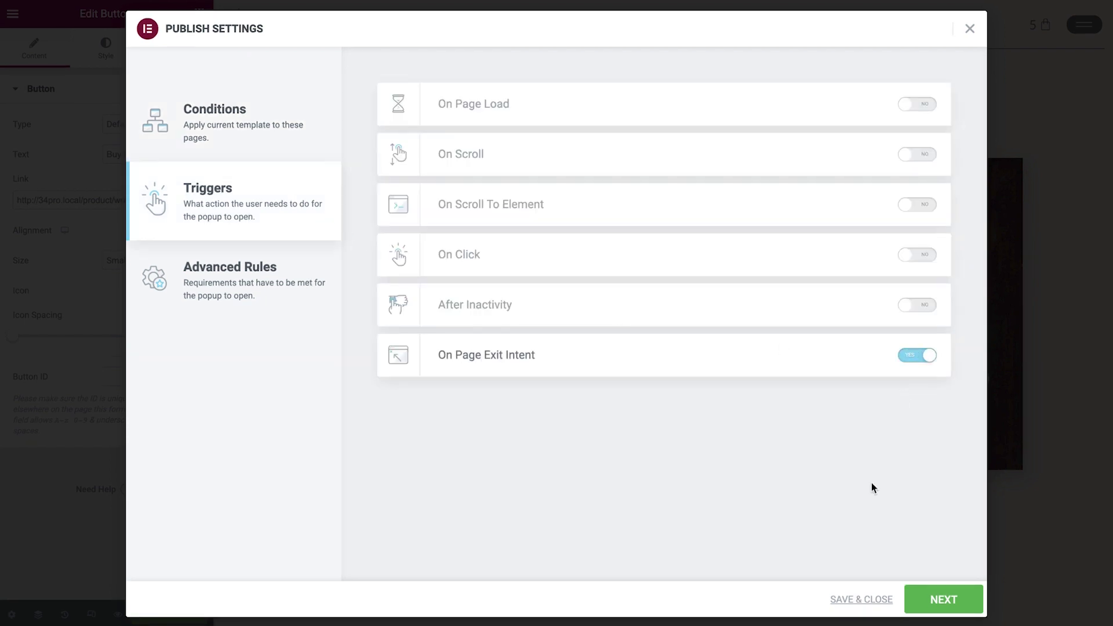
{"action": "left_click", "coordinate": [858, 599]}
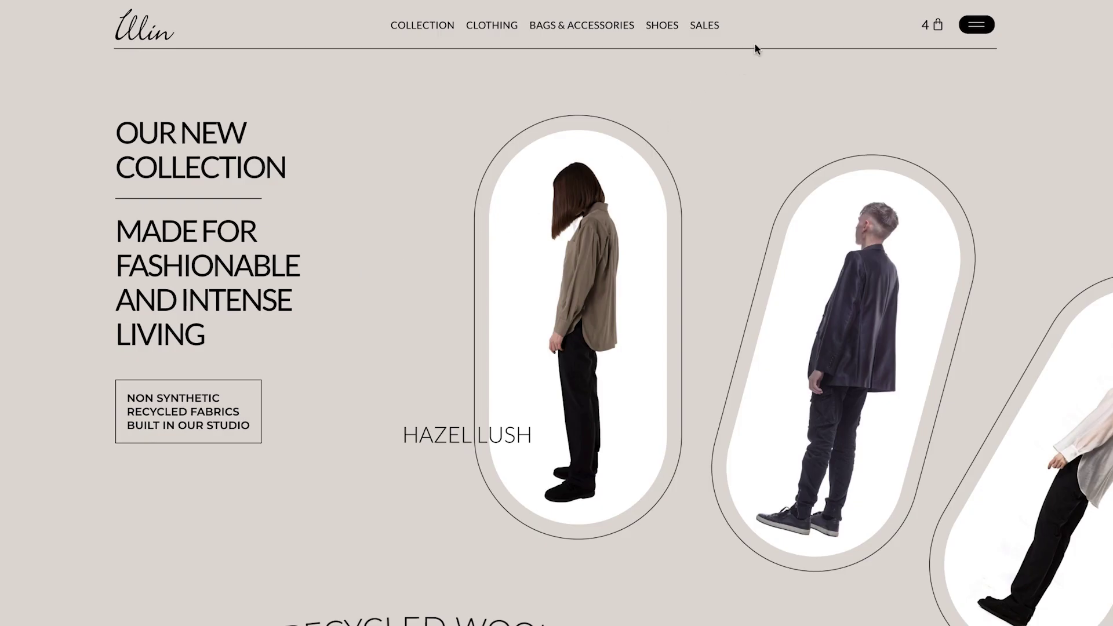
{"action": "mouse_move", "coordinate": [760, 1]}
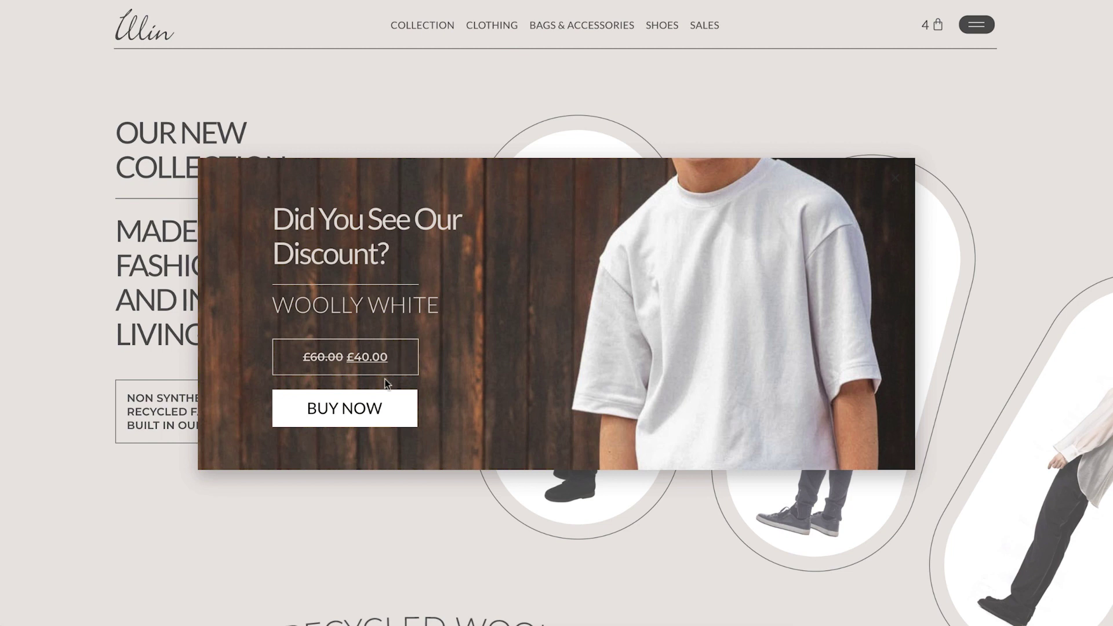